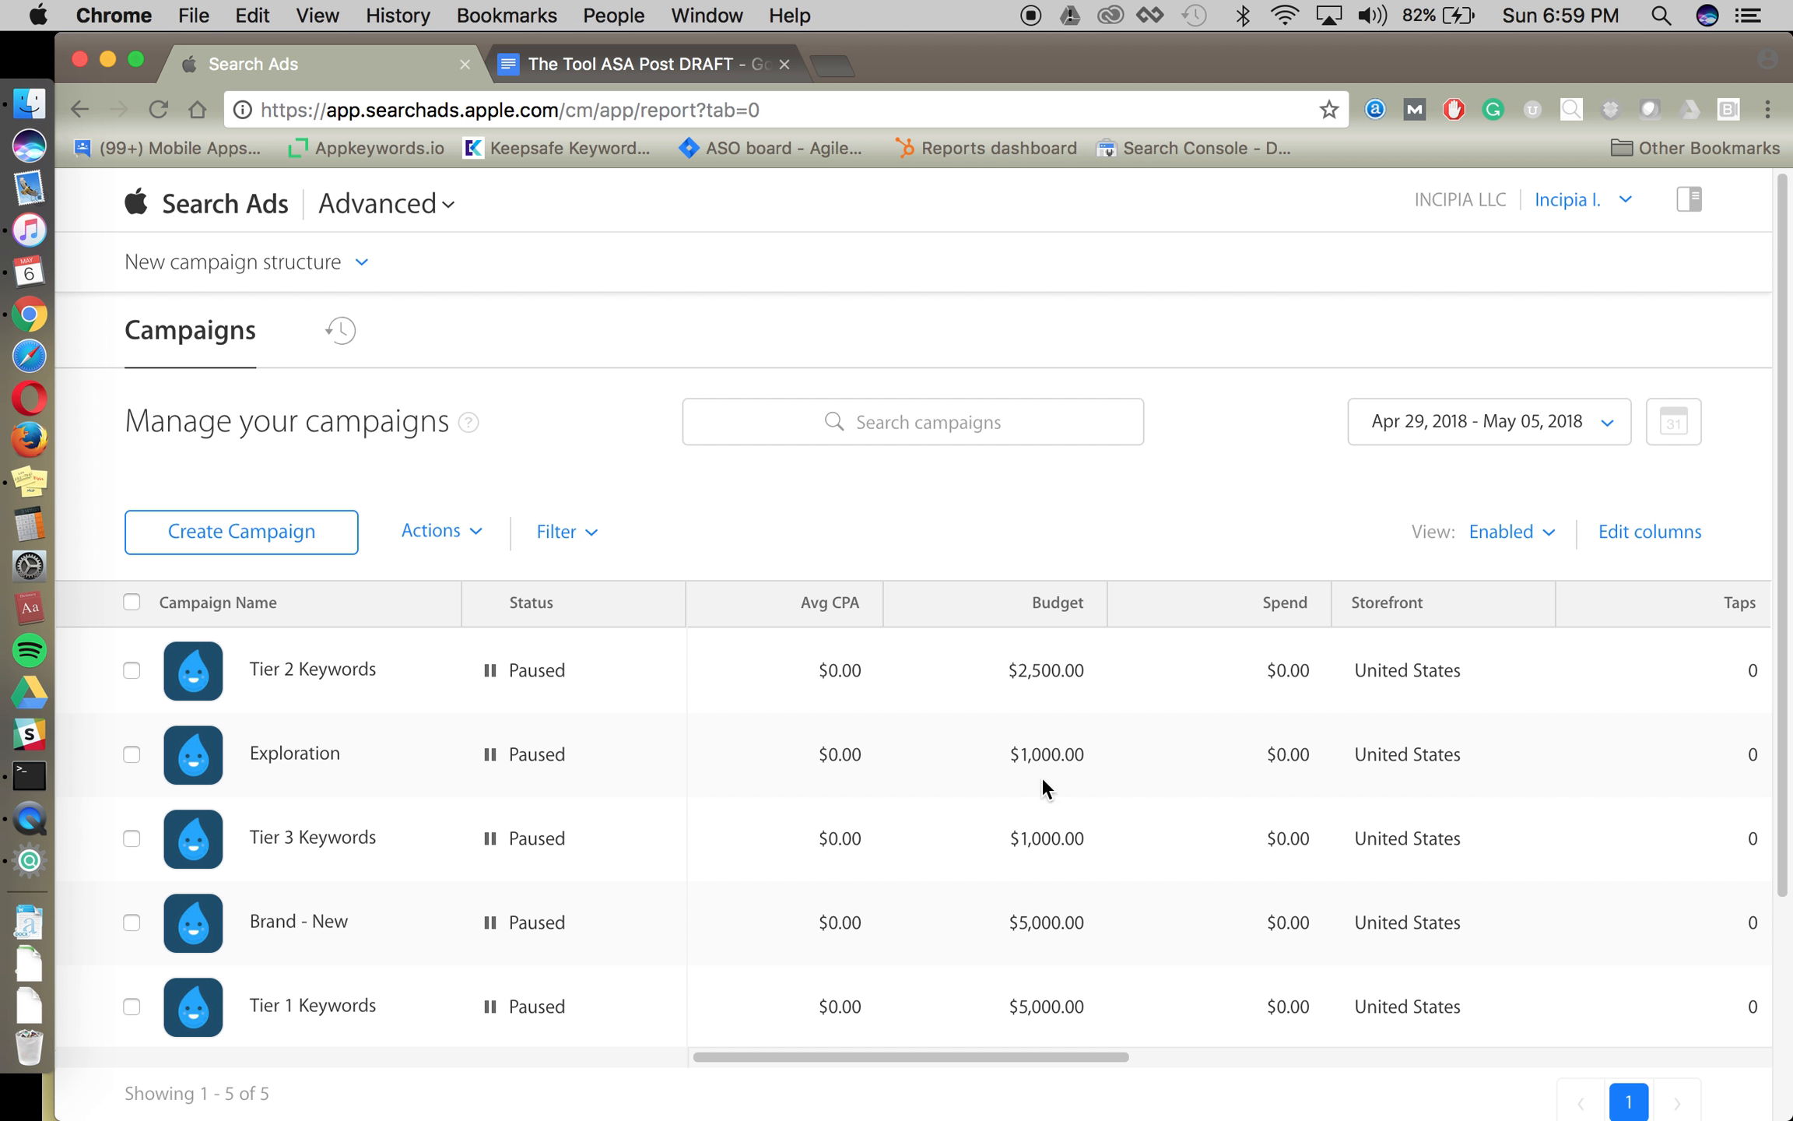
# - Open the Exploration campaign and review its ad groups' default CPT bids and its search terms
pyautogui.click(297, 754)
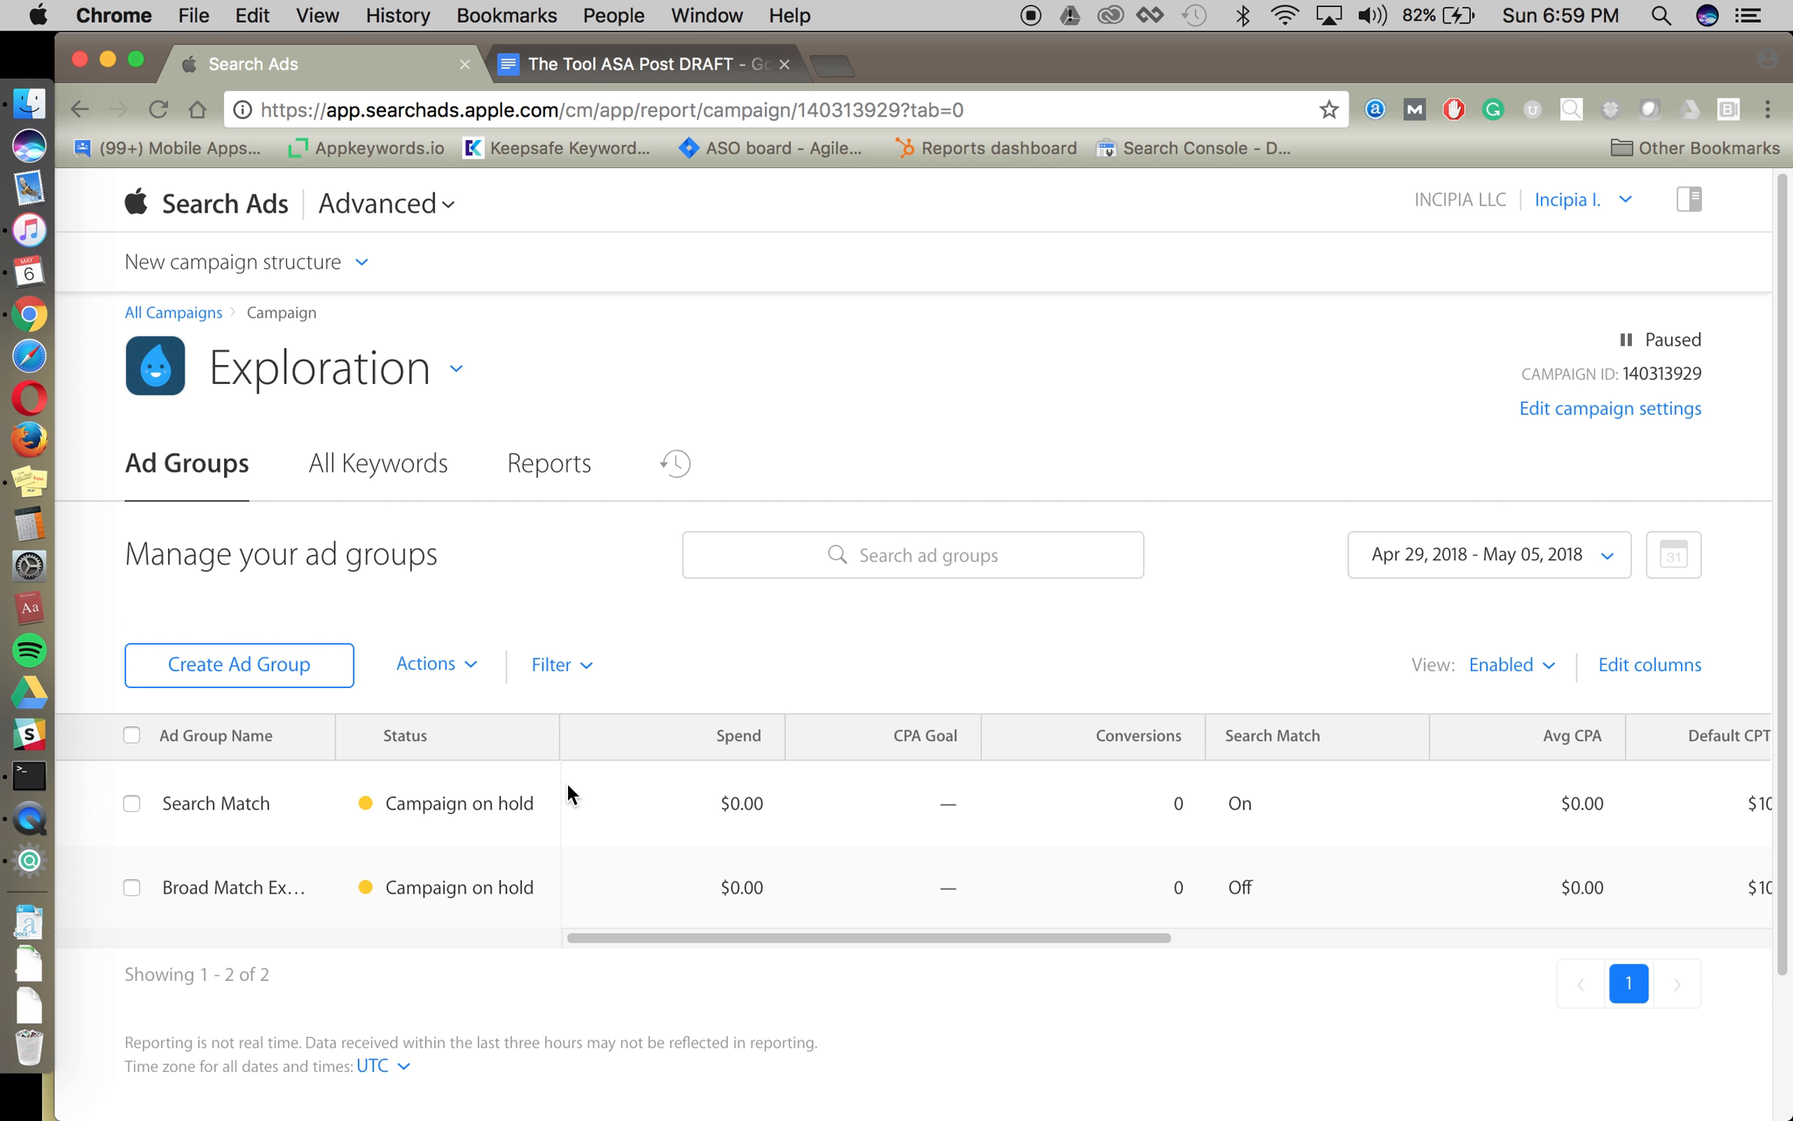
pyautogui.hscroll(5, 809, 864)
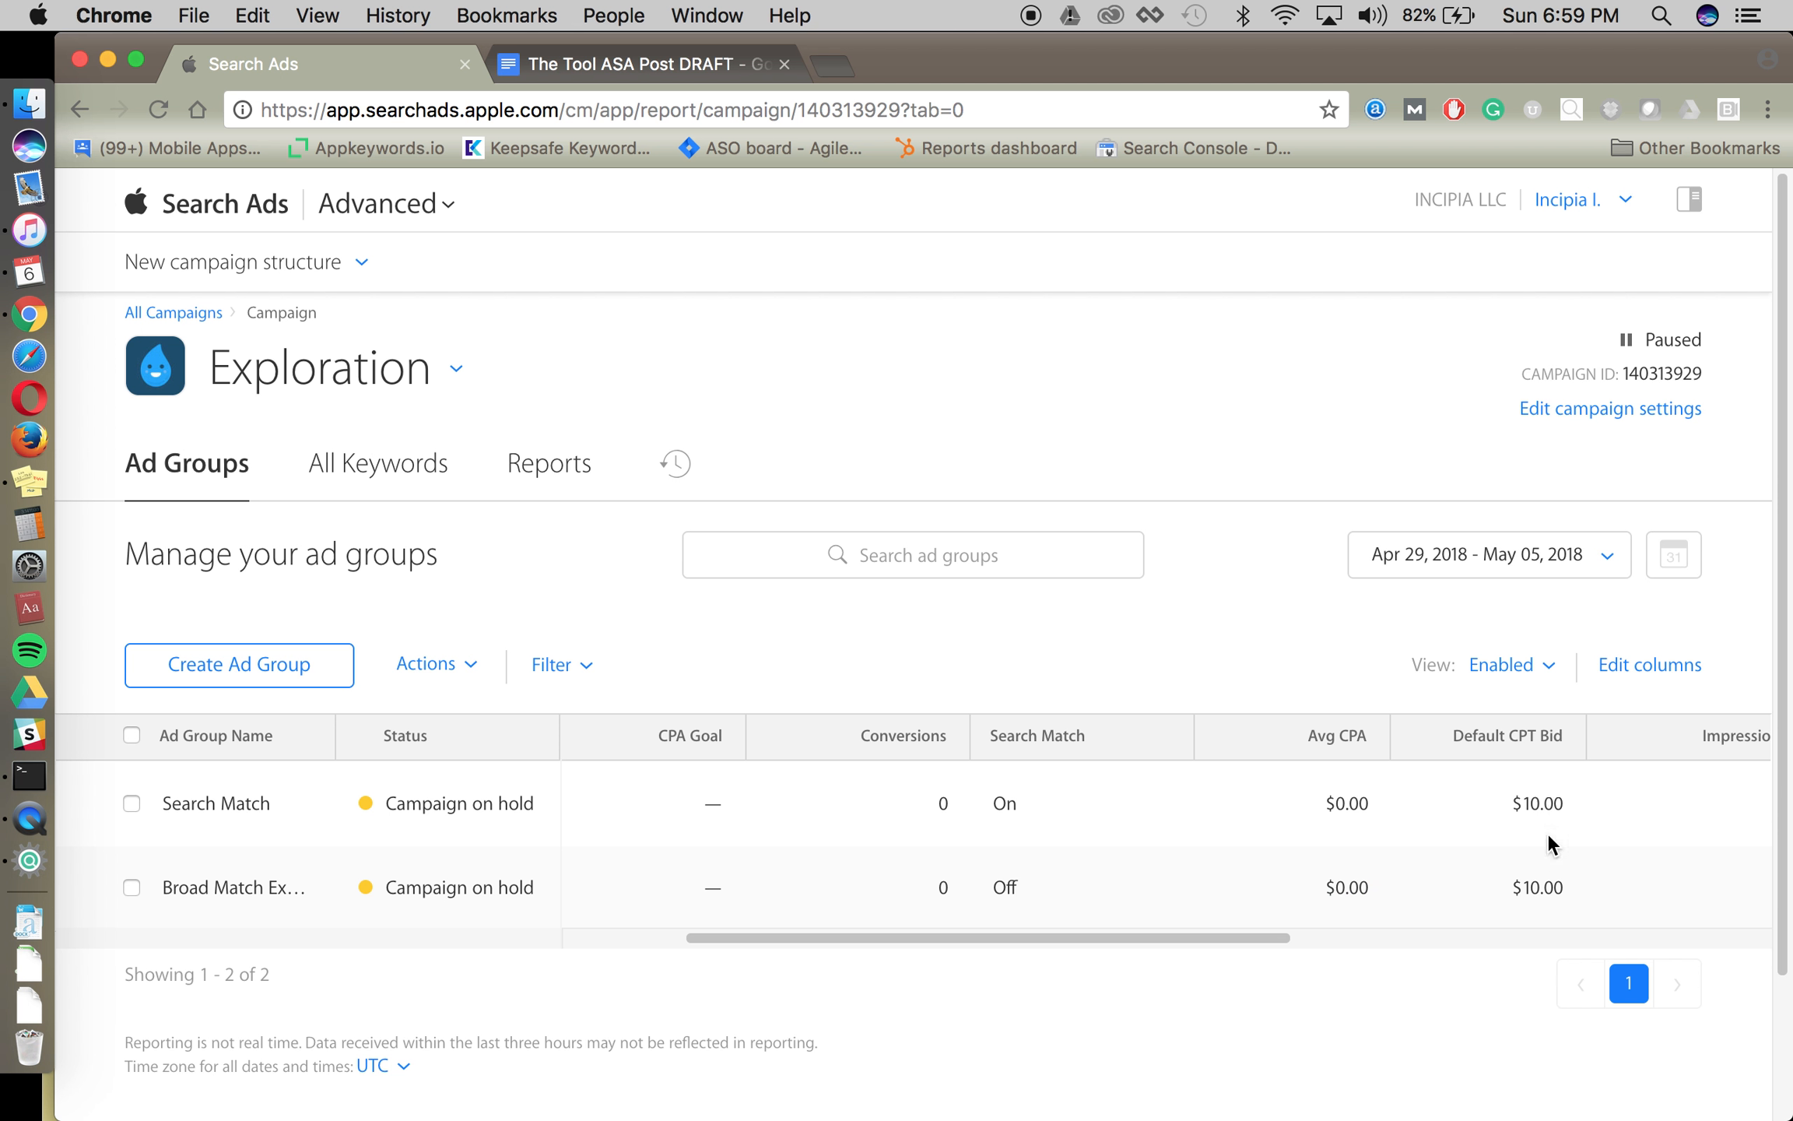
pyautogui.click(373, 473)
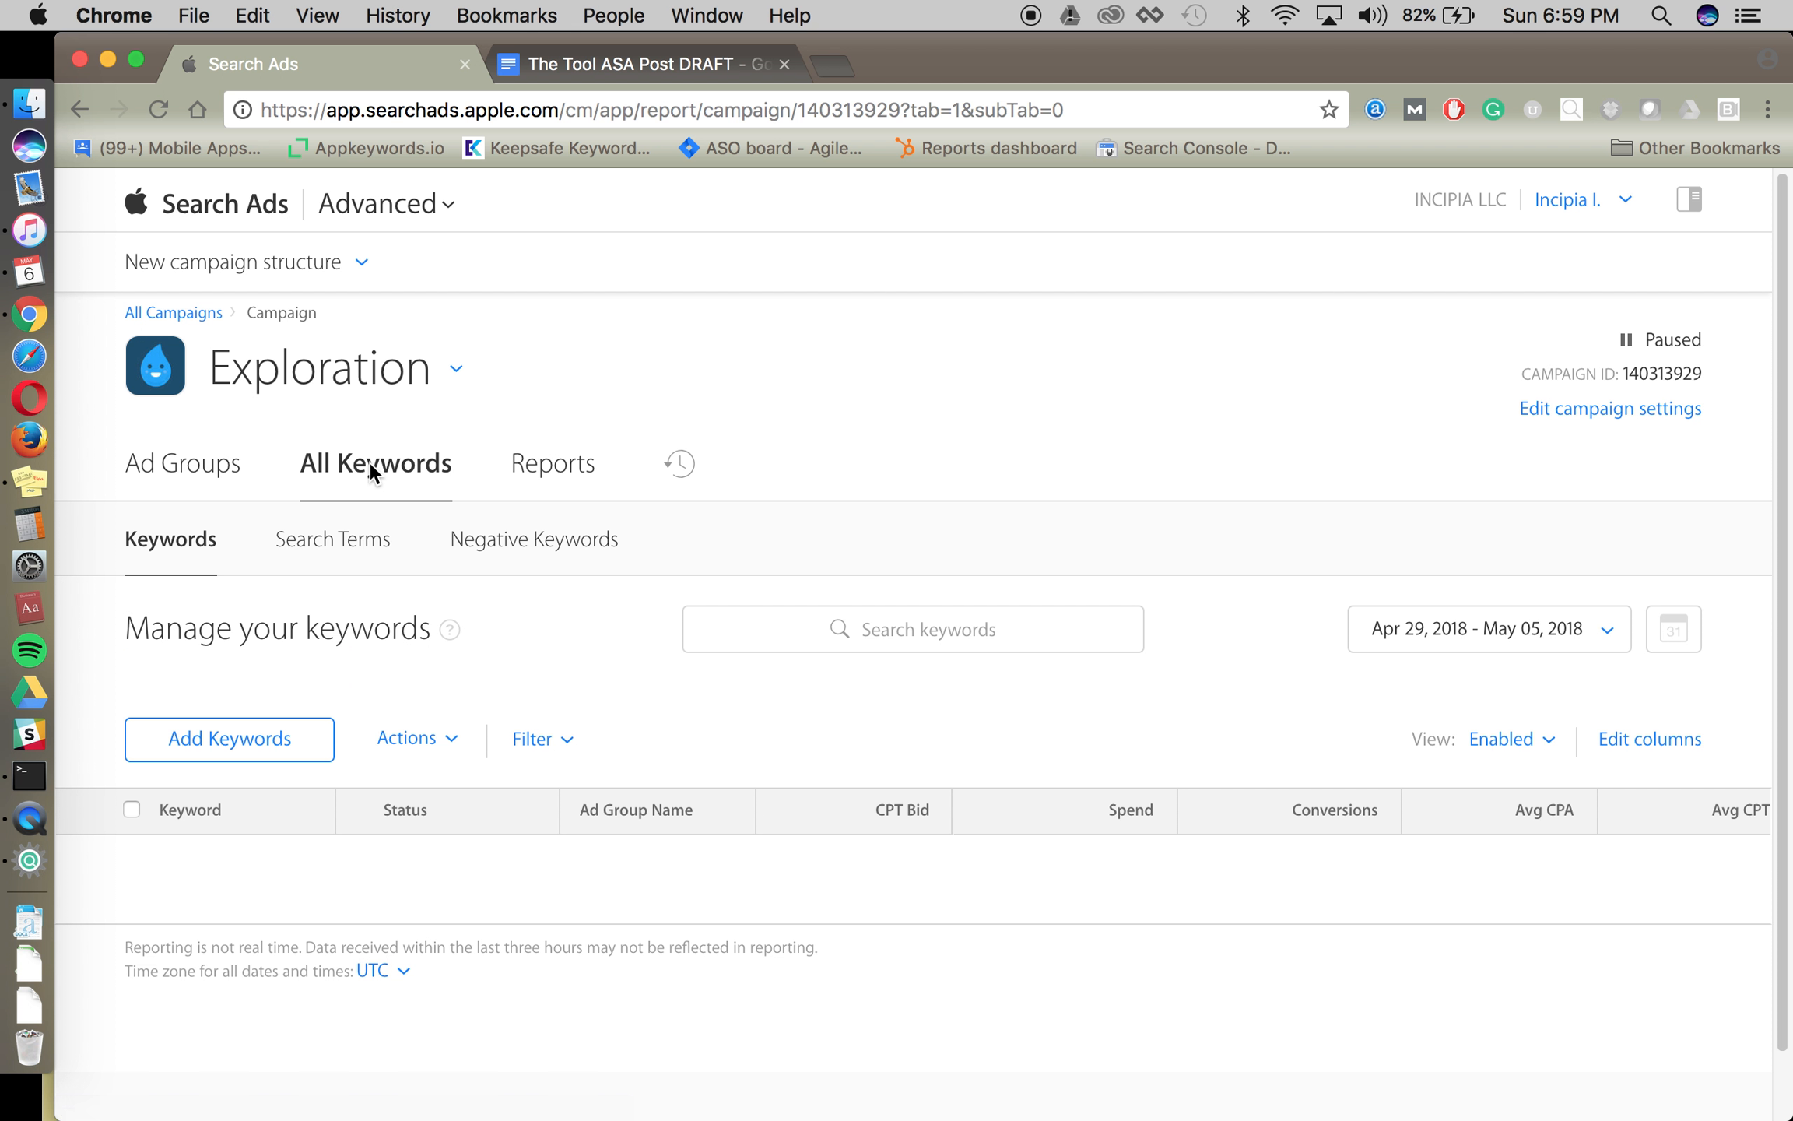
pyautogui.click(346, 537)
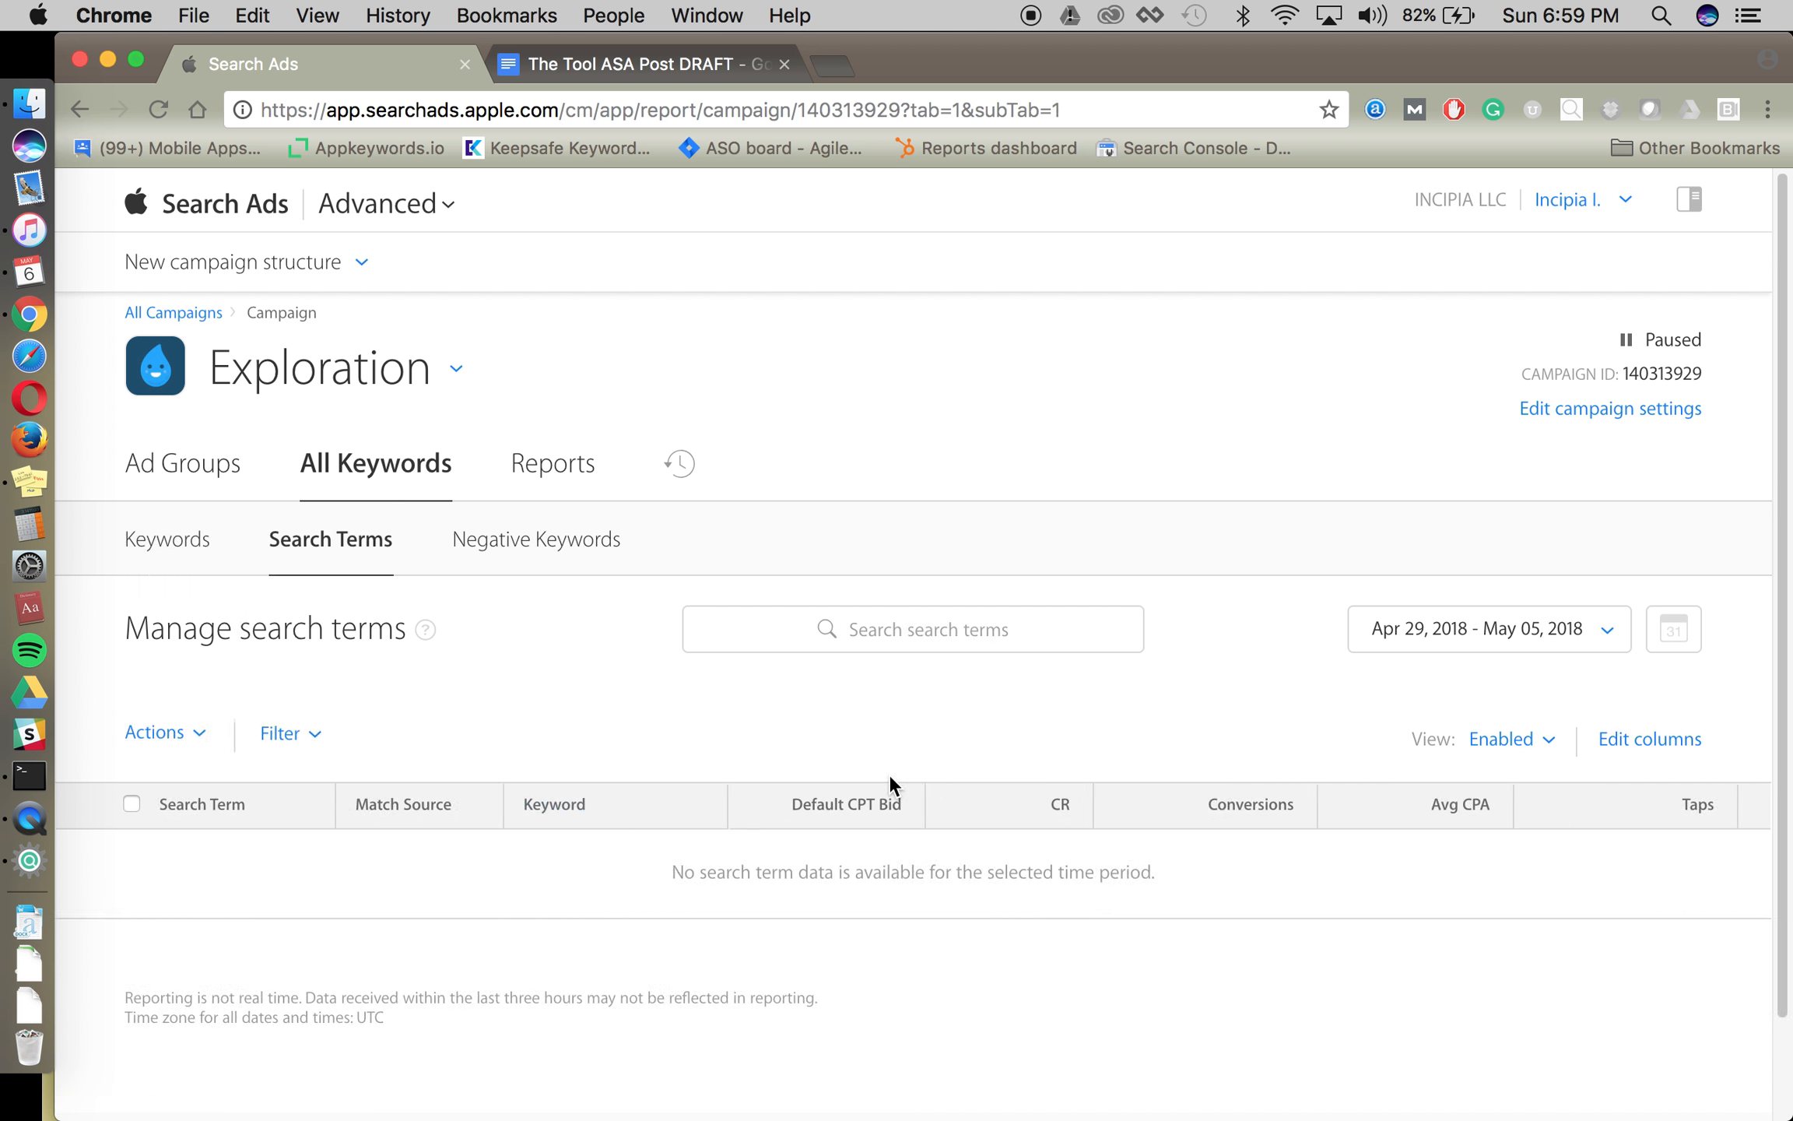
pyautogui.scroll(-3, 411, 860)
pyautogui.scroll(1, 548, 632)
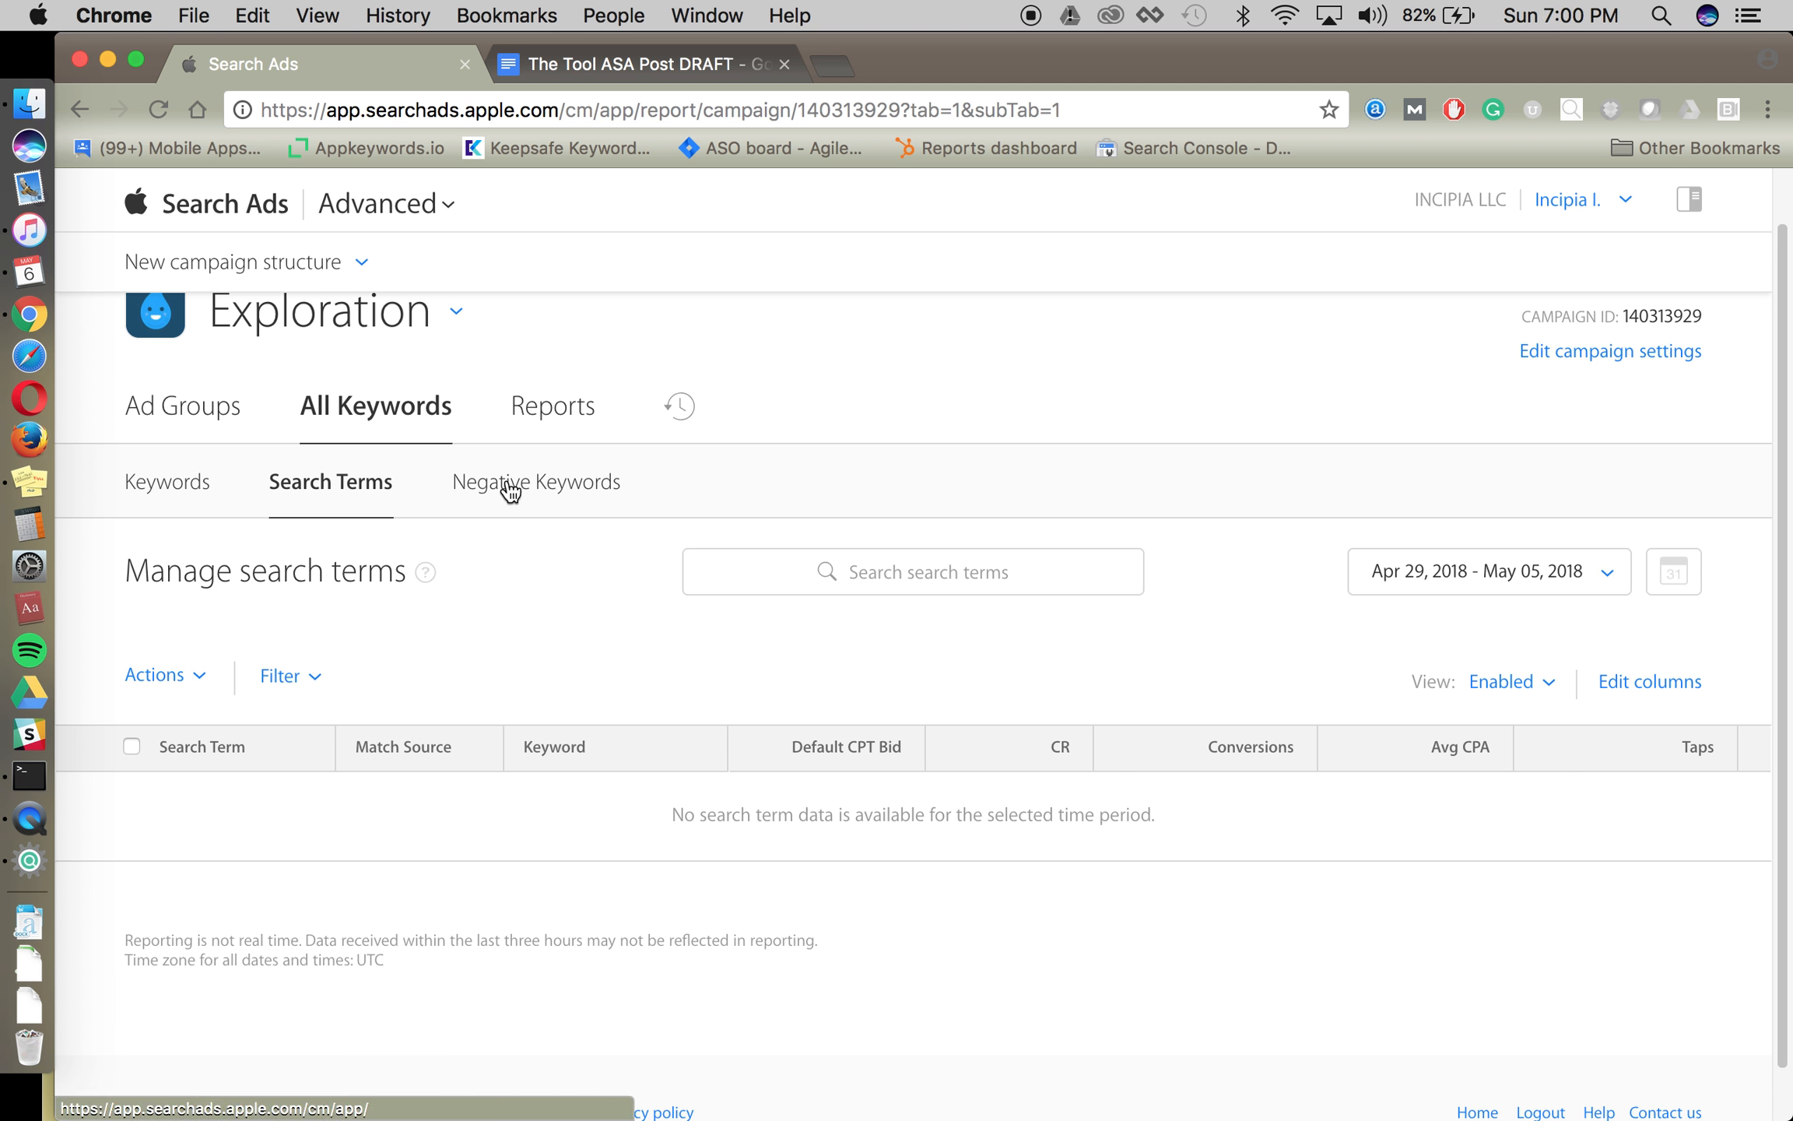
pyautogui.hscroll(1, 1164, 898)
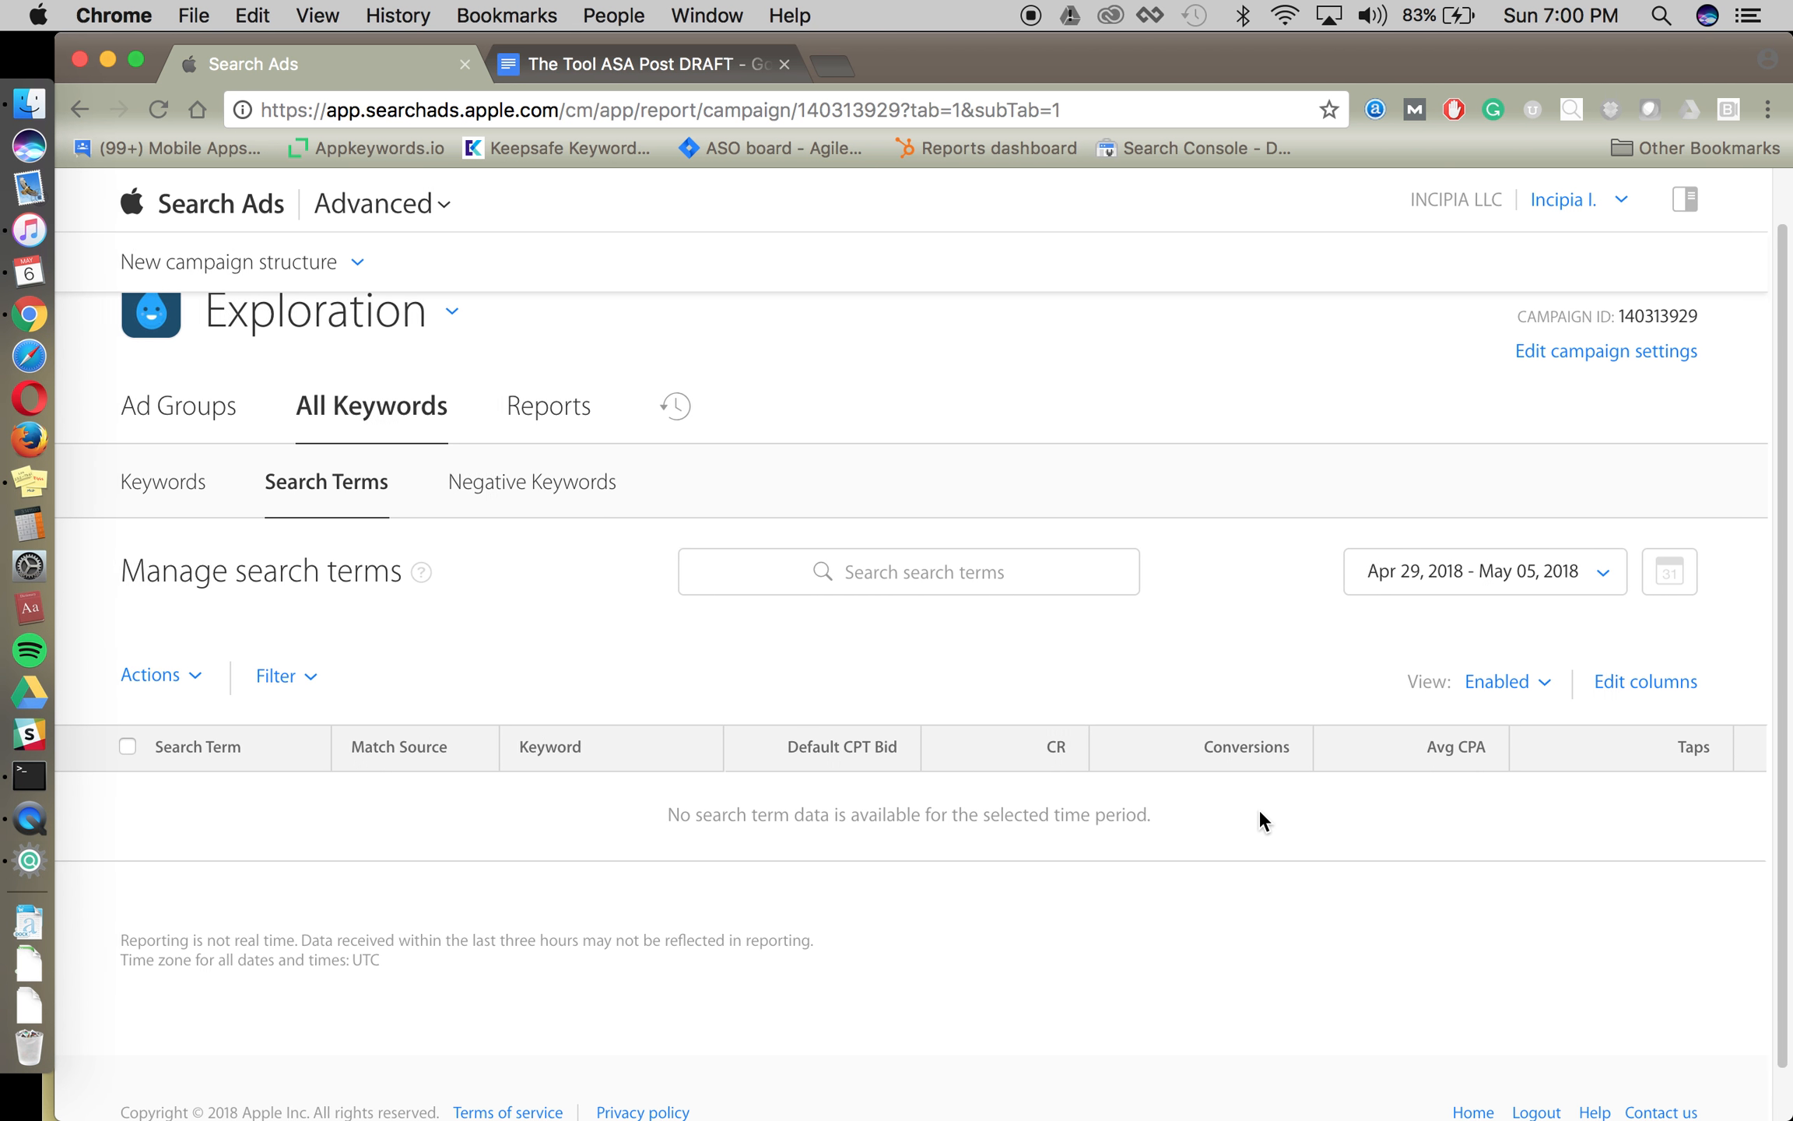
# - Review the negative keywords of the Exploration campaign, including their type and match type
pyautogui.click(554, 484)
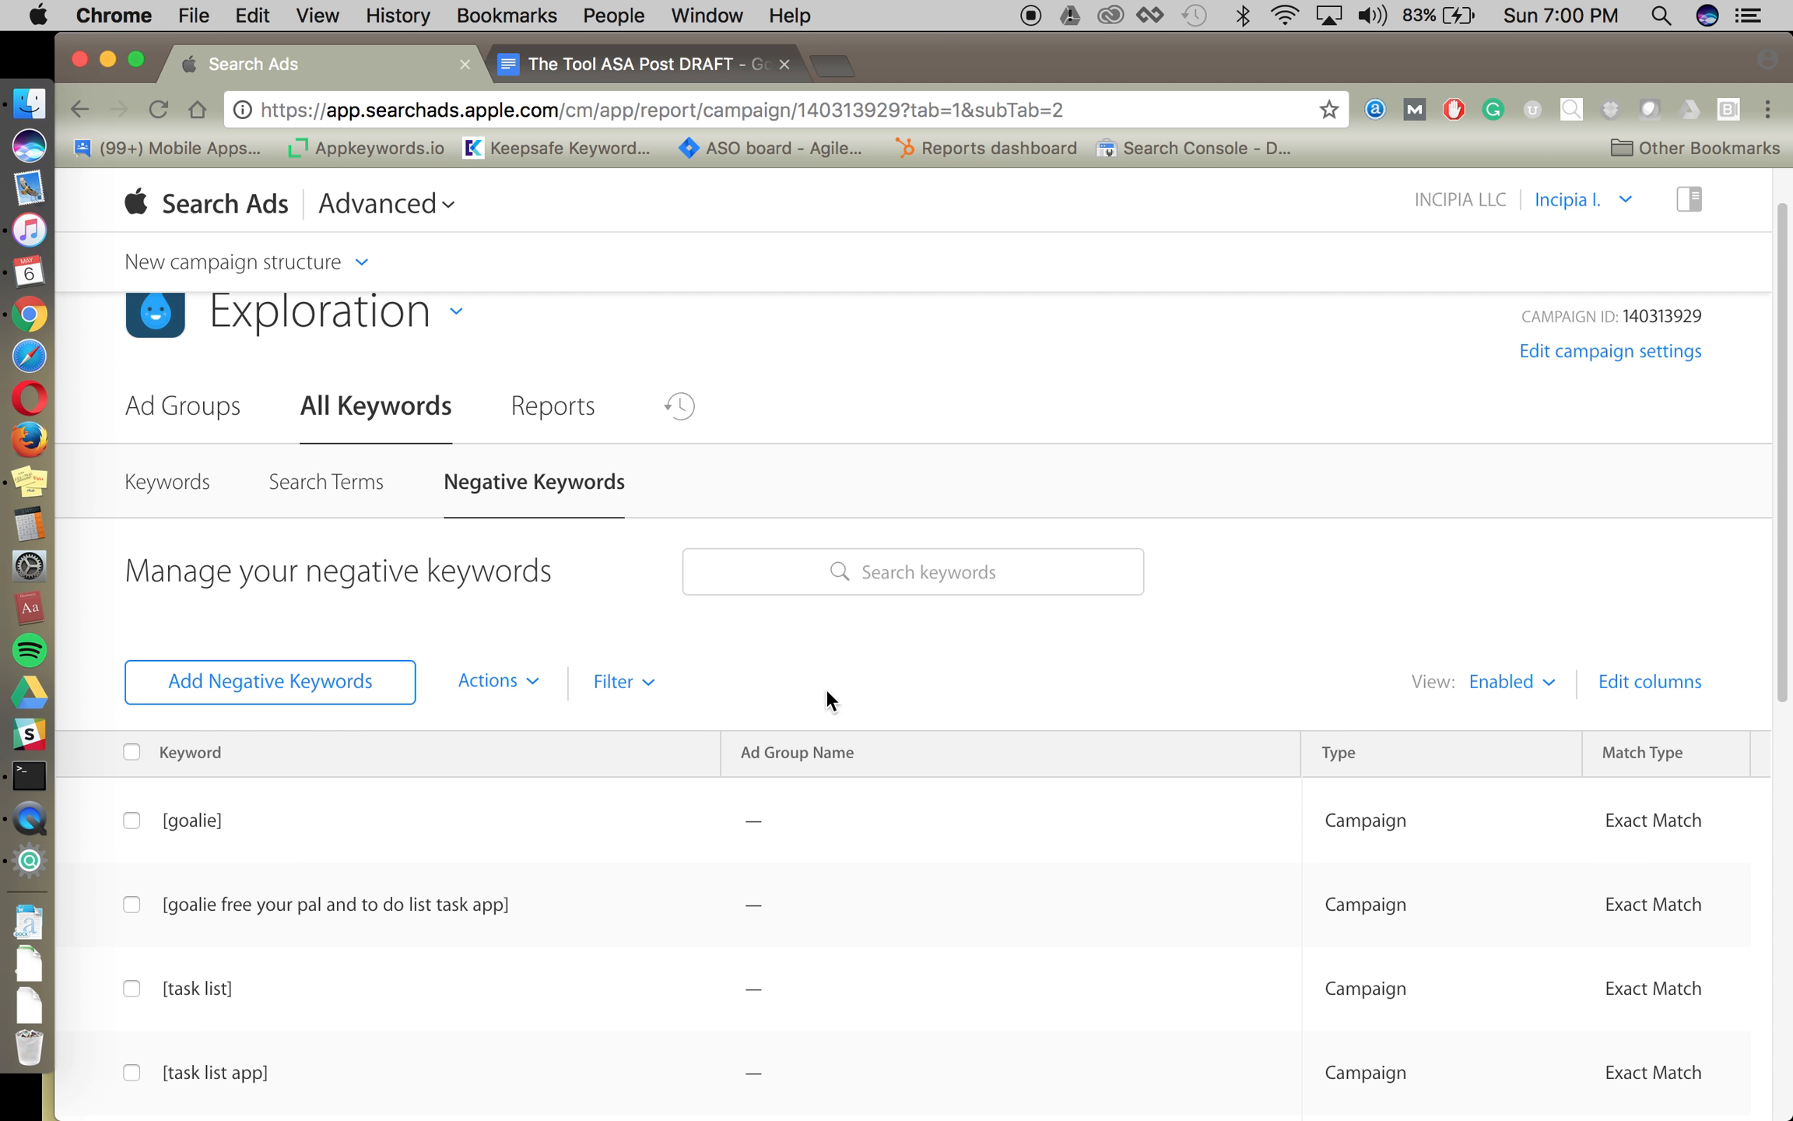
pyautogui.scroll(-2, 573, 702)
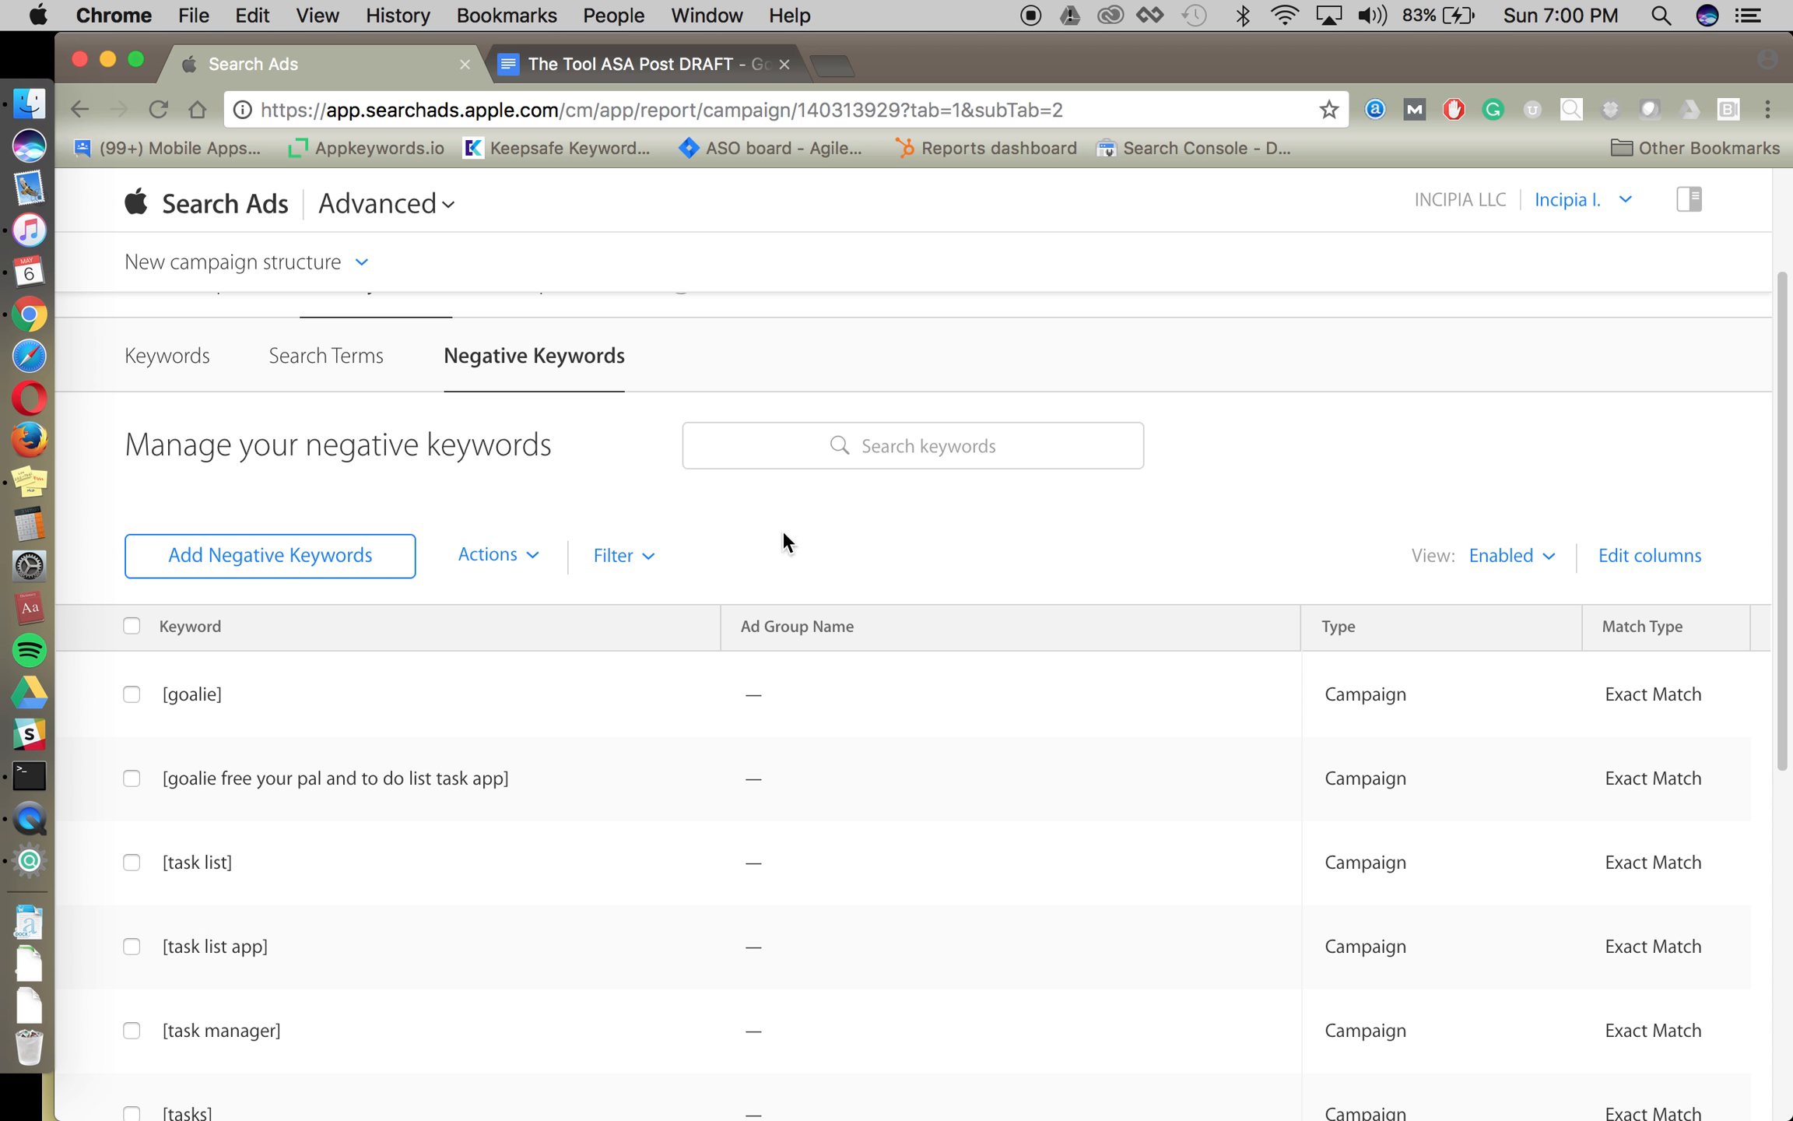
pyautogui.scroll(5, 598, 790)
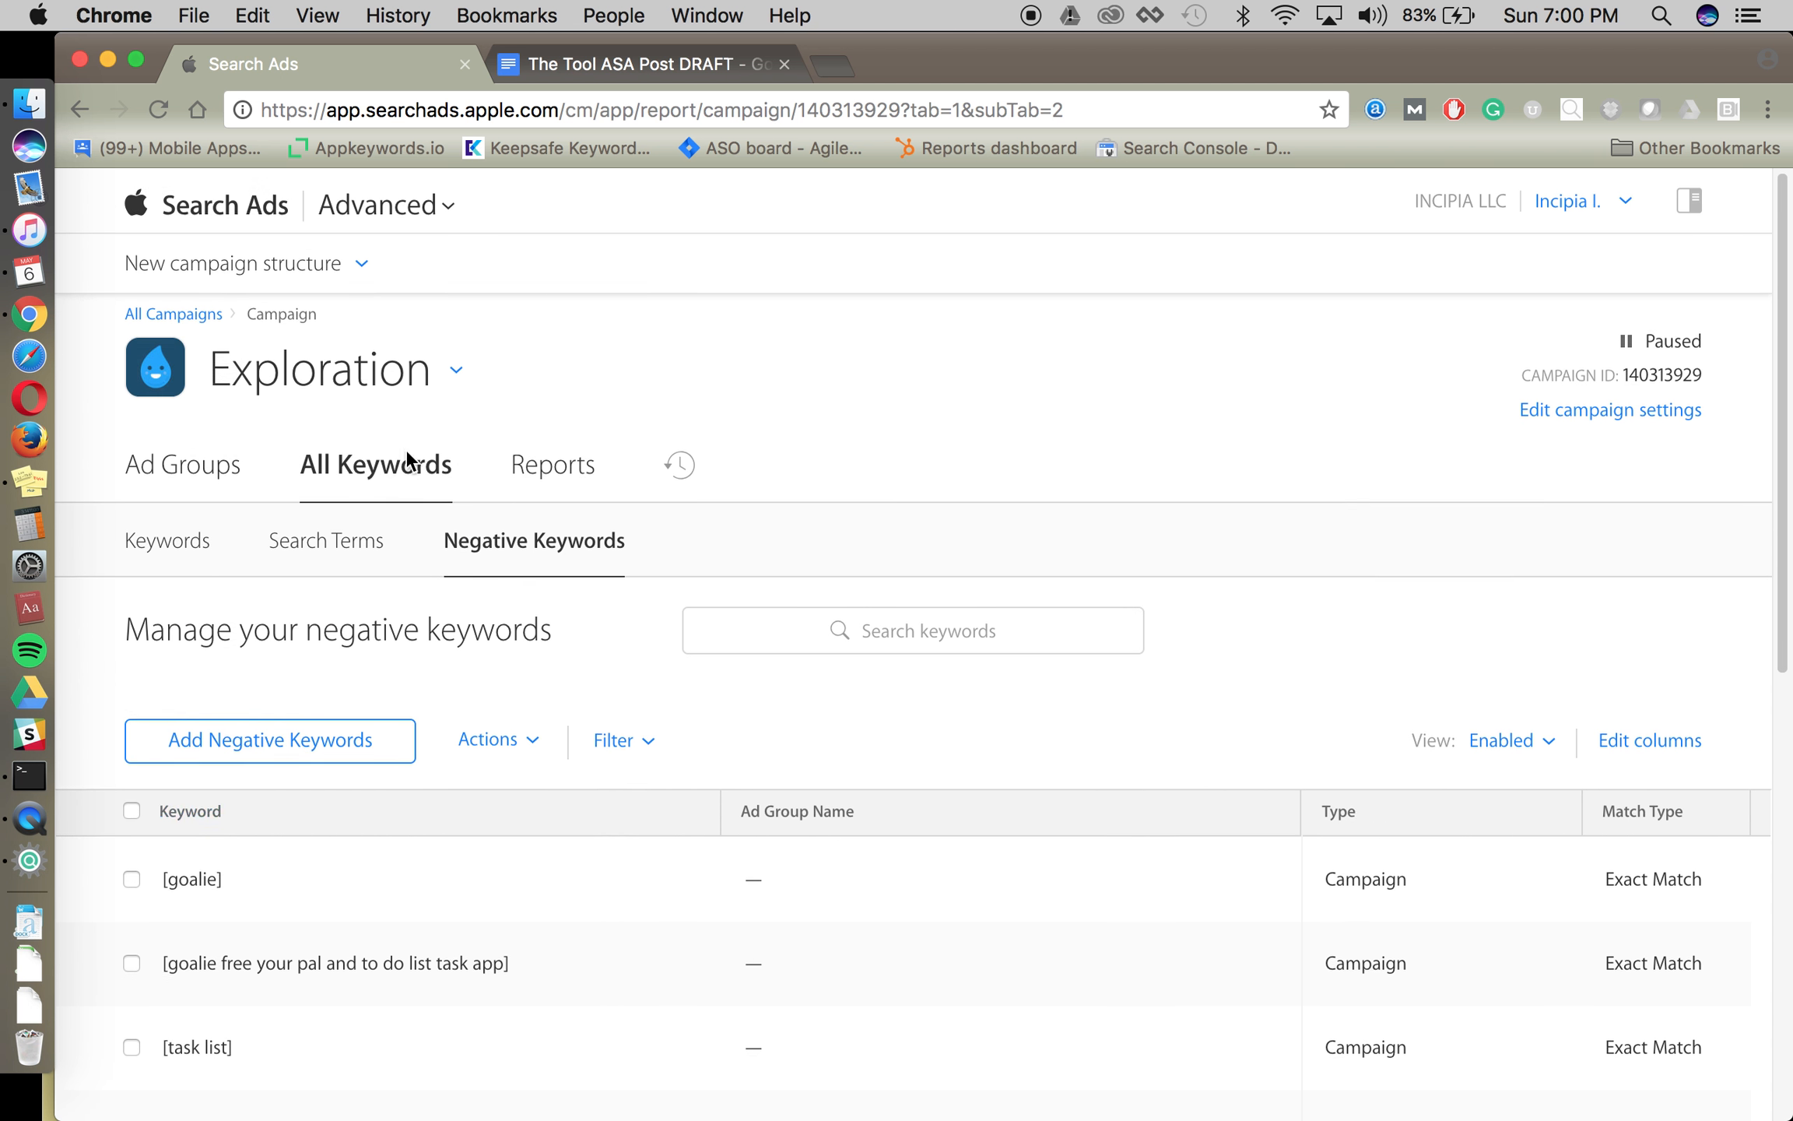
# - Return to the list of all campaigns and widen the Campaign Name column
pyautogui.click(193, 308)
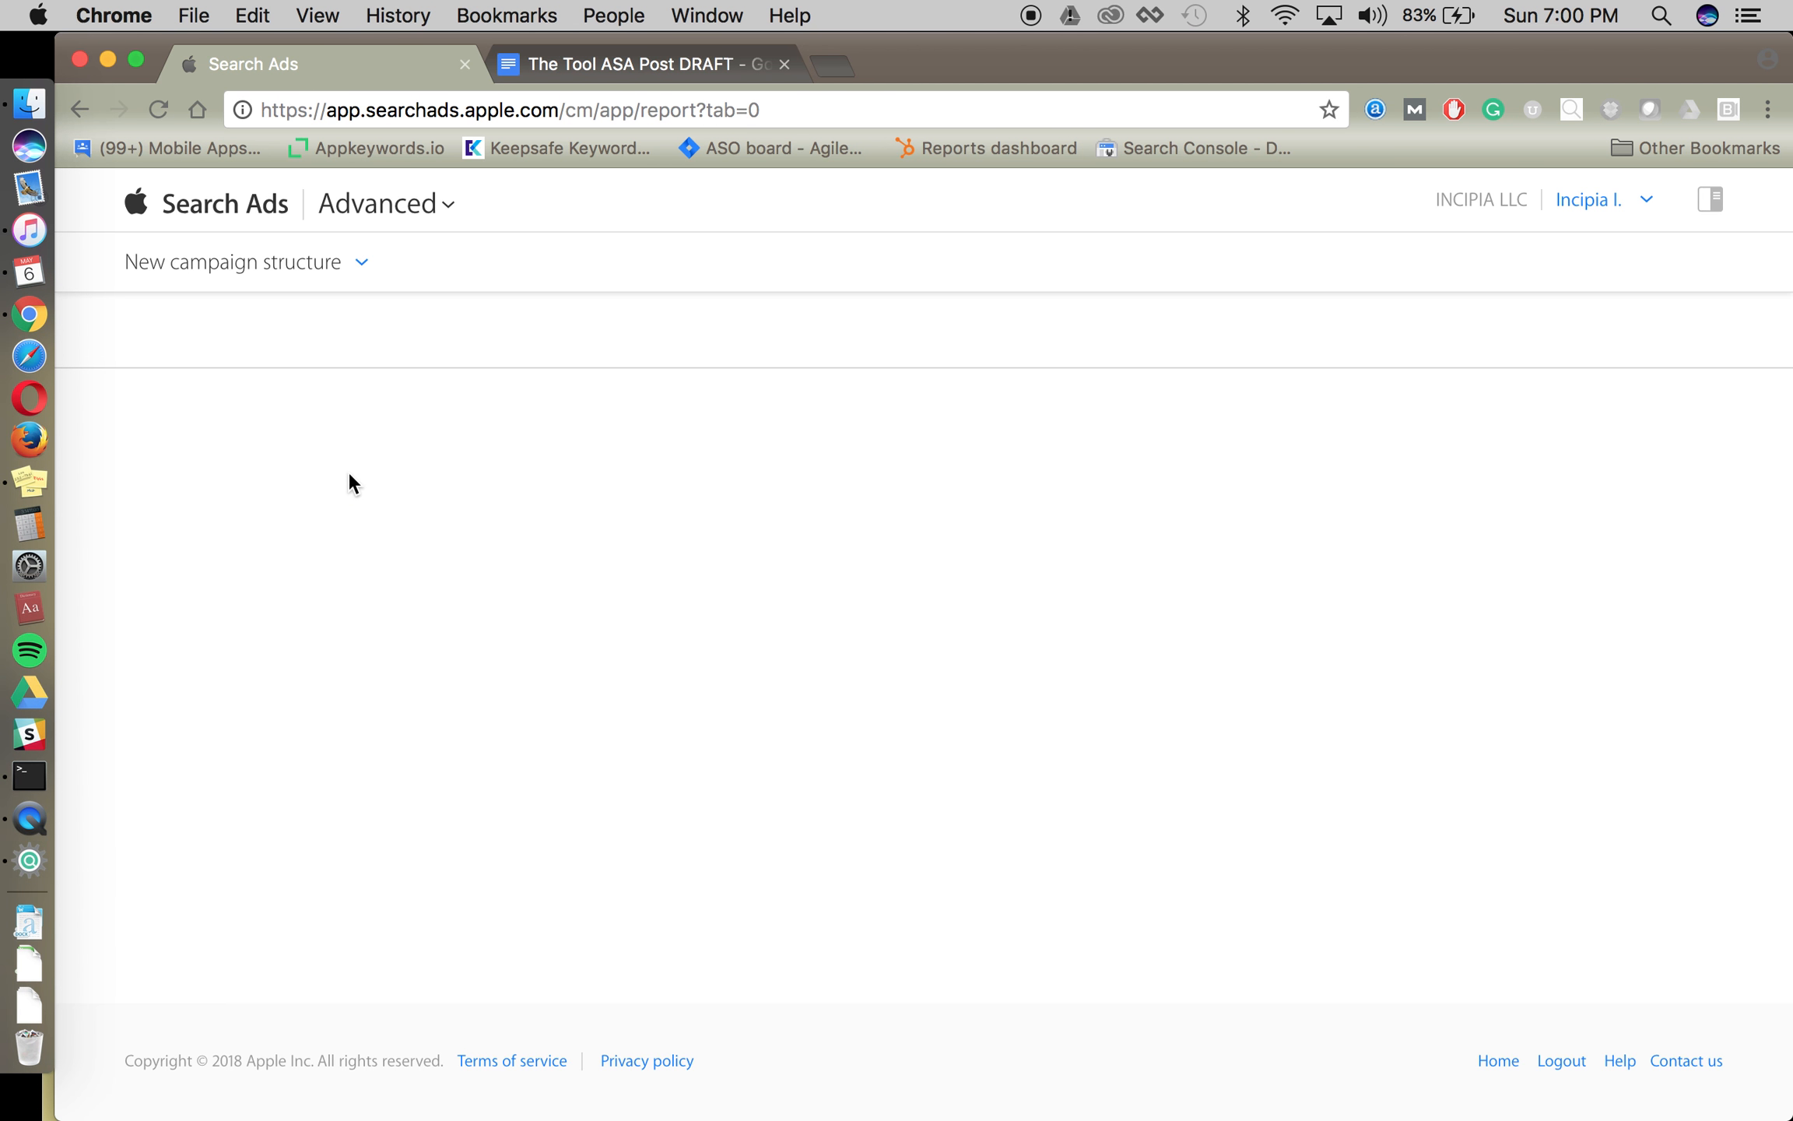
pyautogui.moveTo(432, 609); pyautogui.dragTo(615, 441)
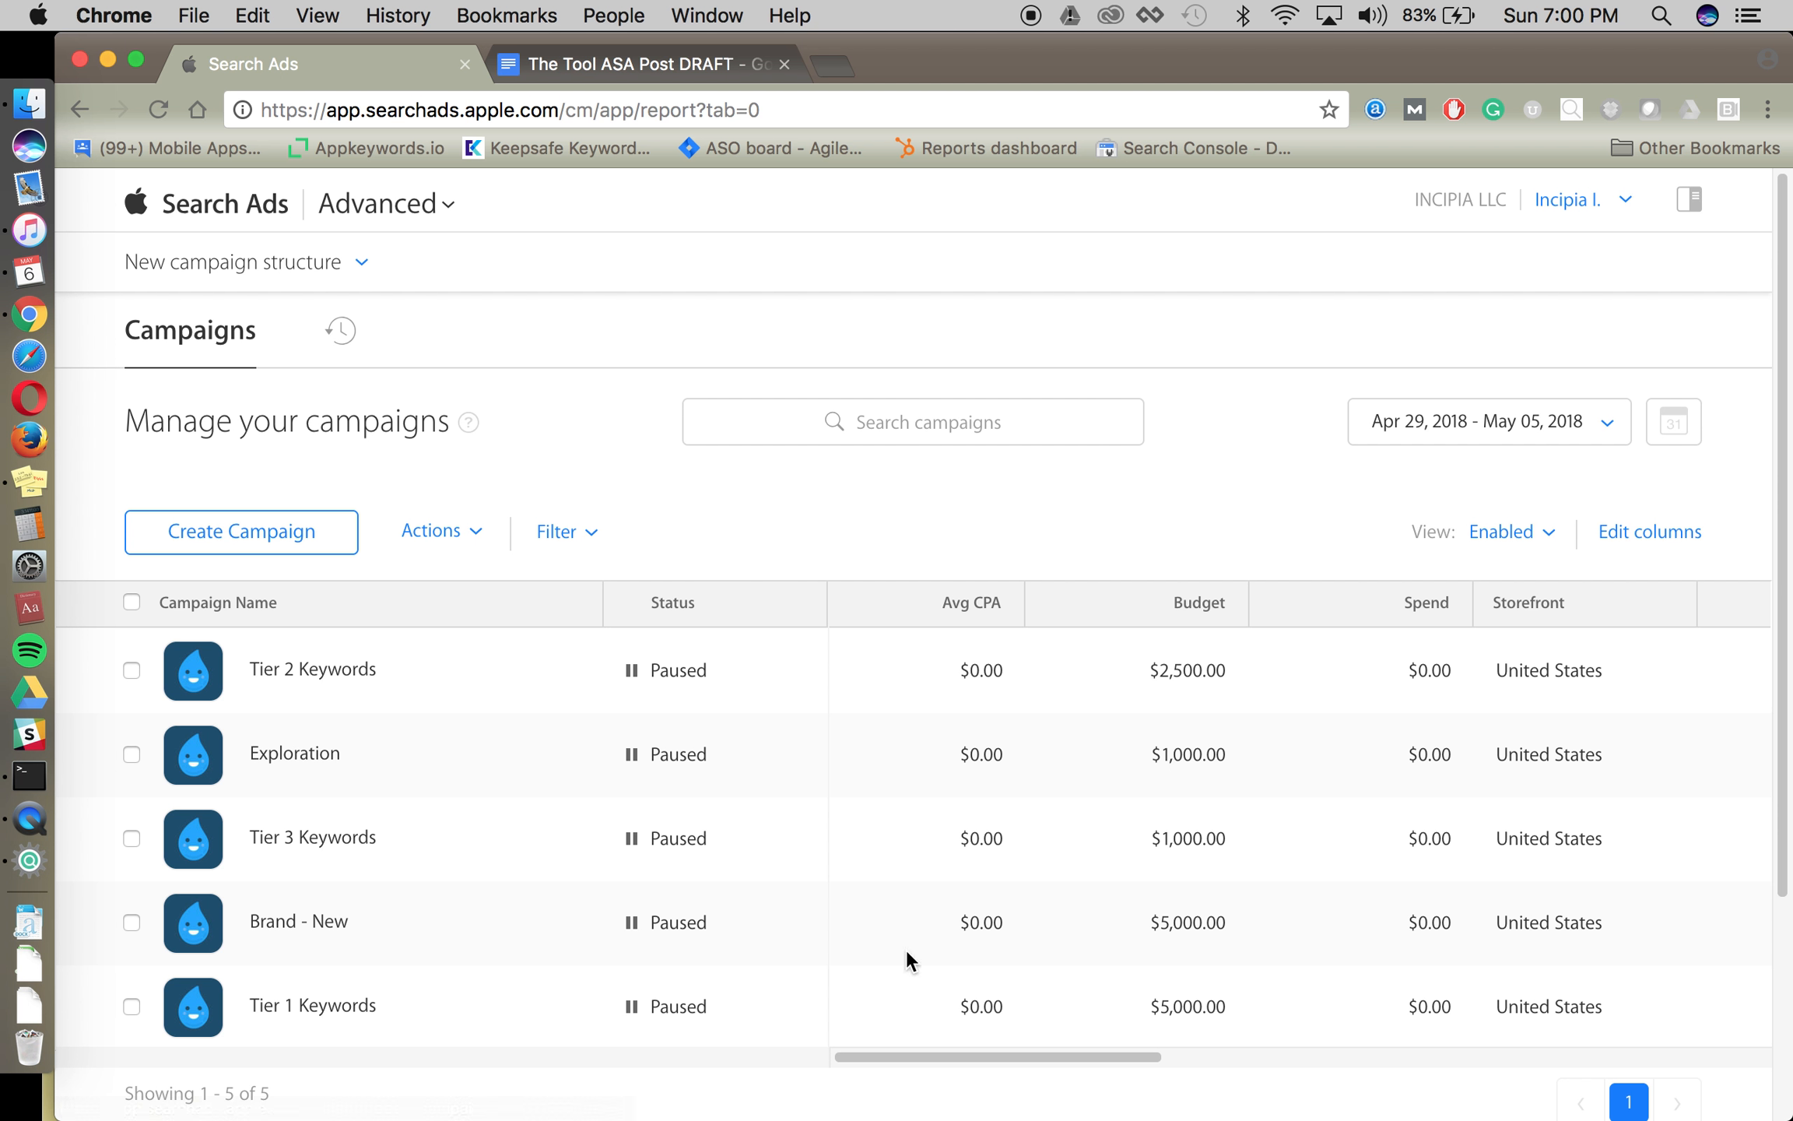
pyautogui.hscroll(2, 938, 964)
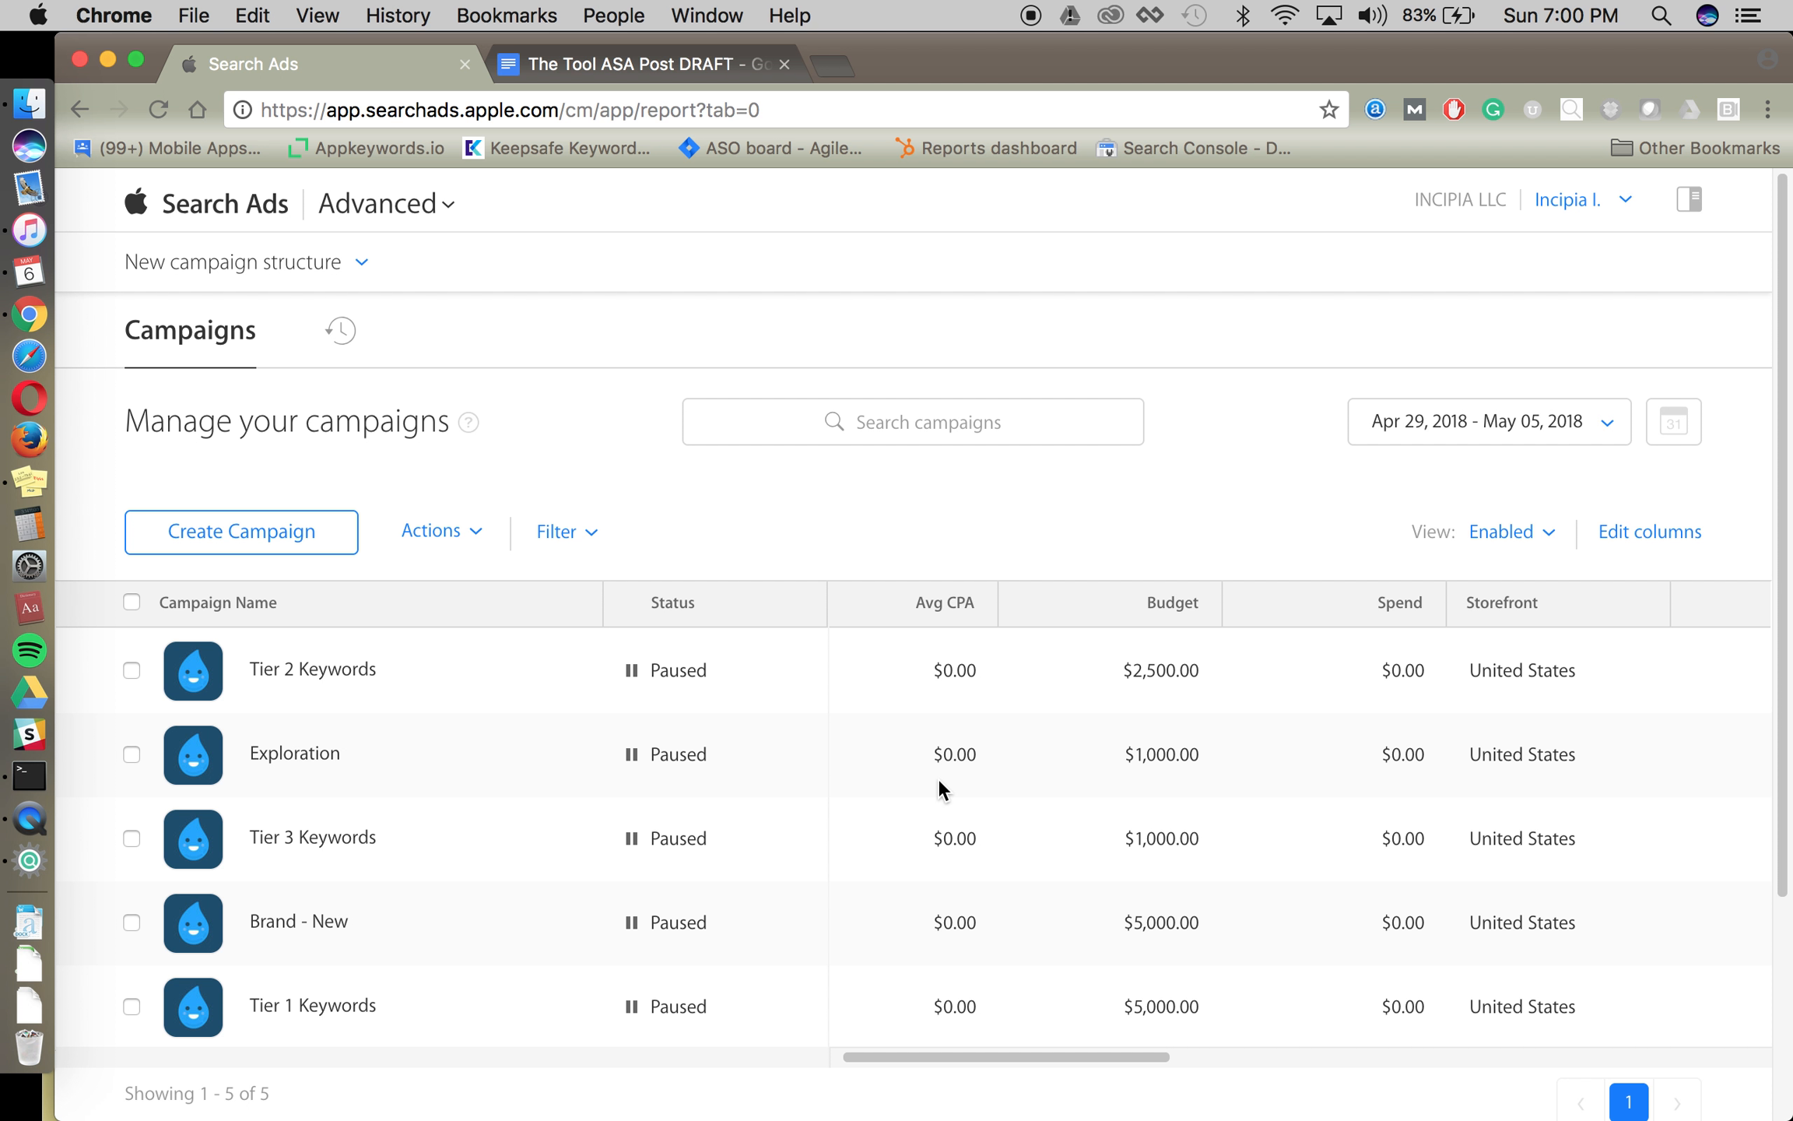
# - Open the Tier 1 Keywords campaign, check its keyword list and return to its ad groups
pyautogui.click(333, 1007)
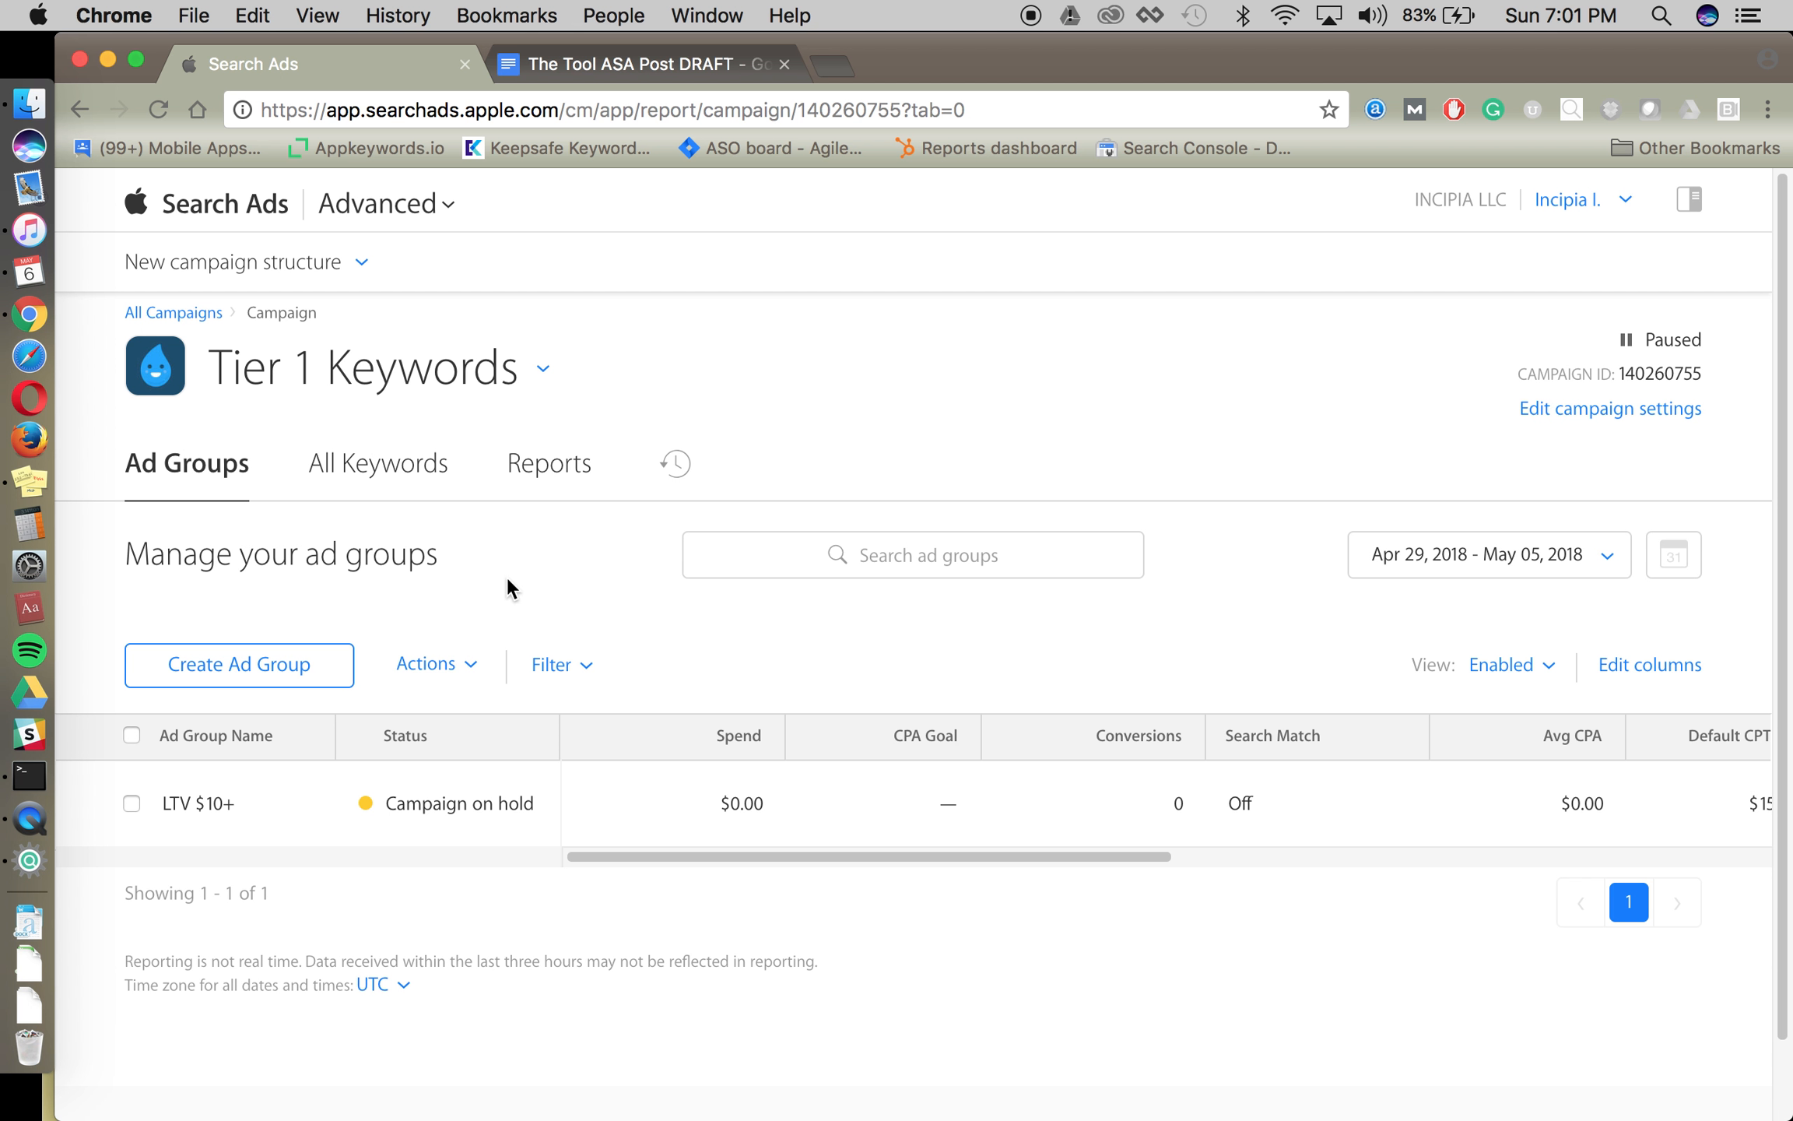
pyautogui.click(390, 471)
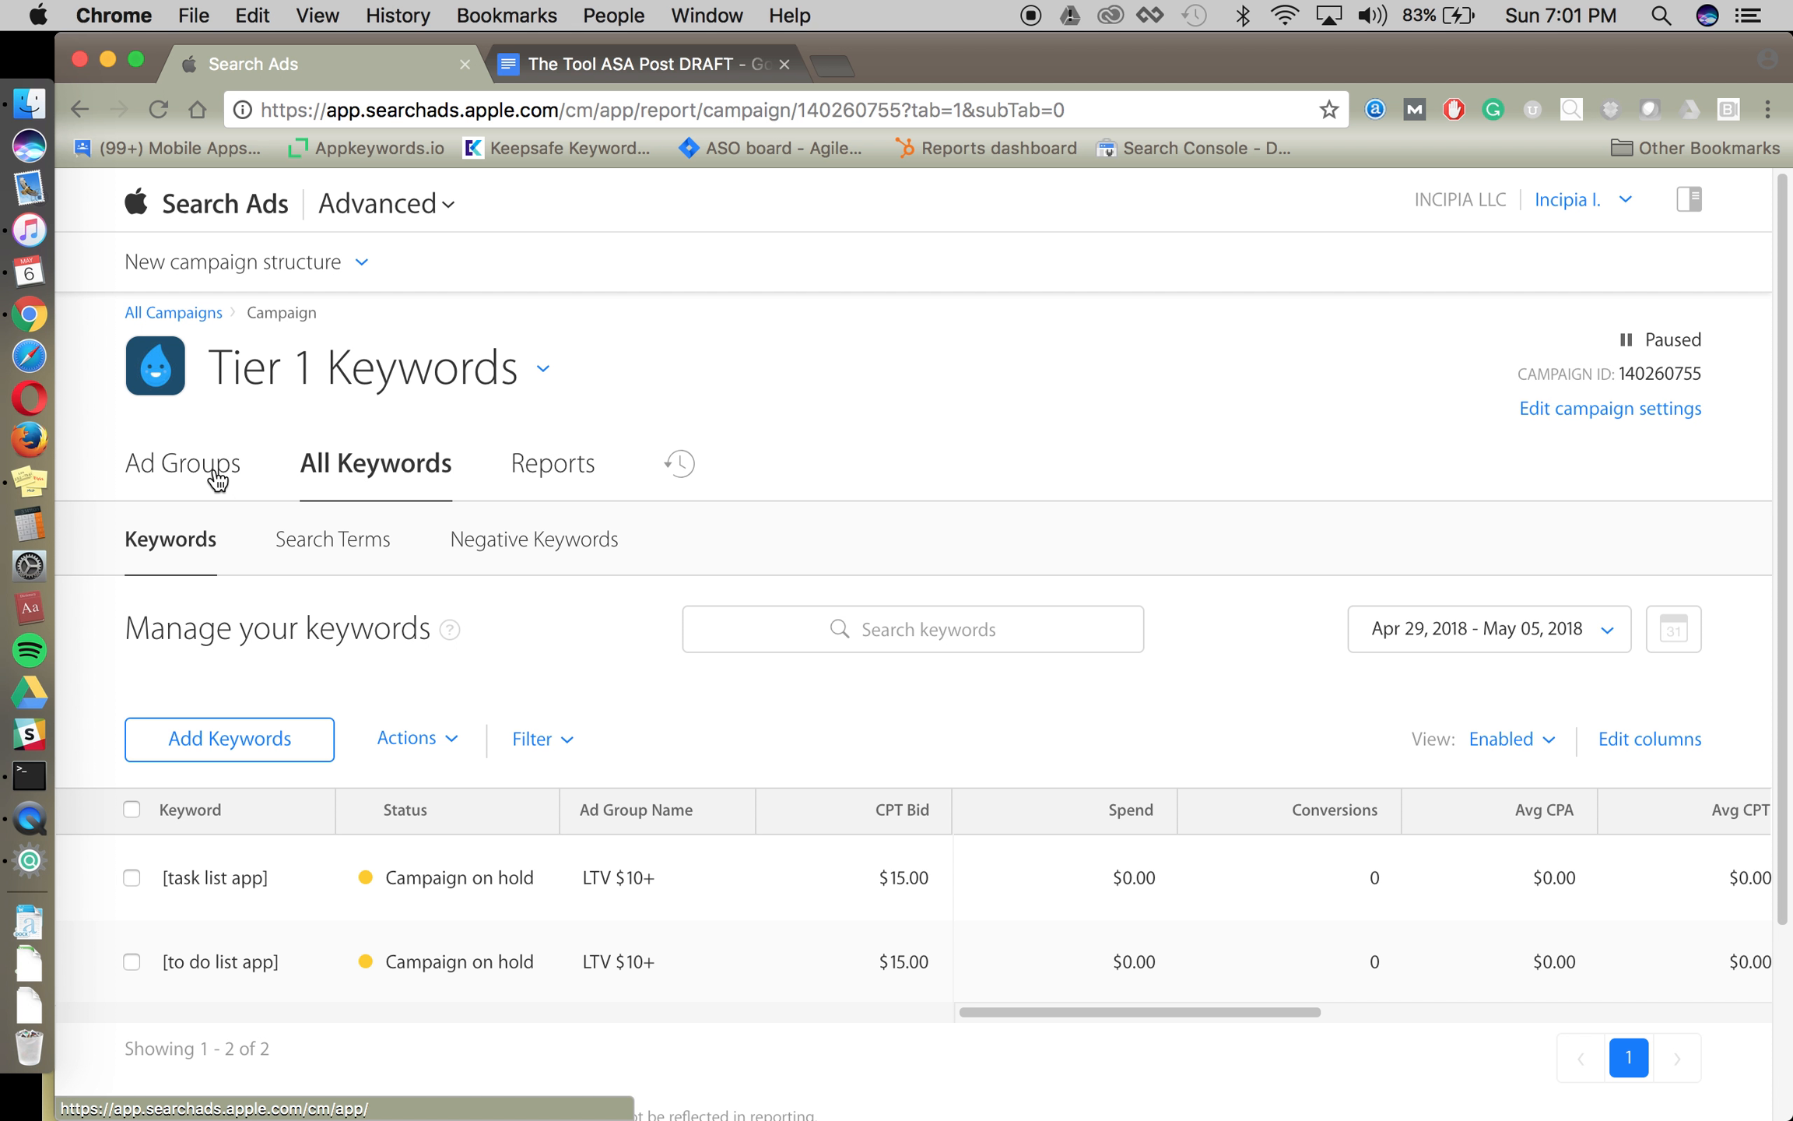
pyautogui.click(212, 476)
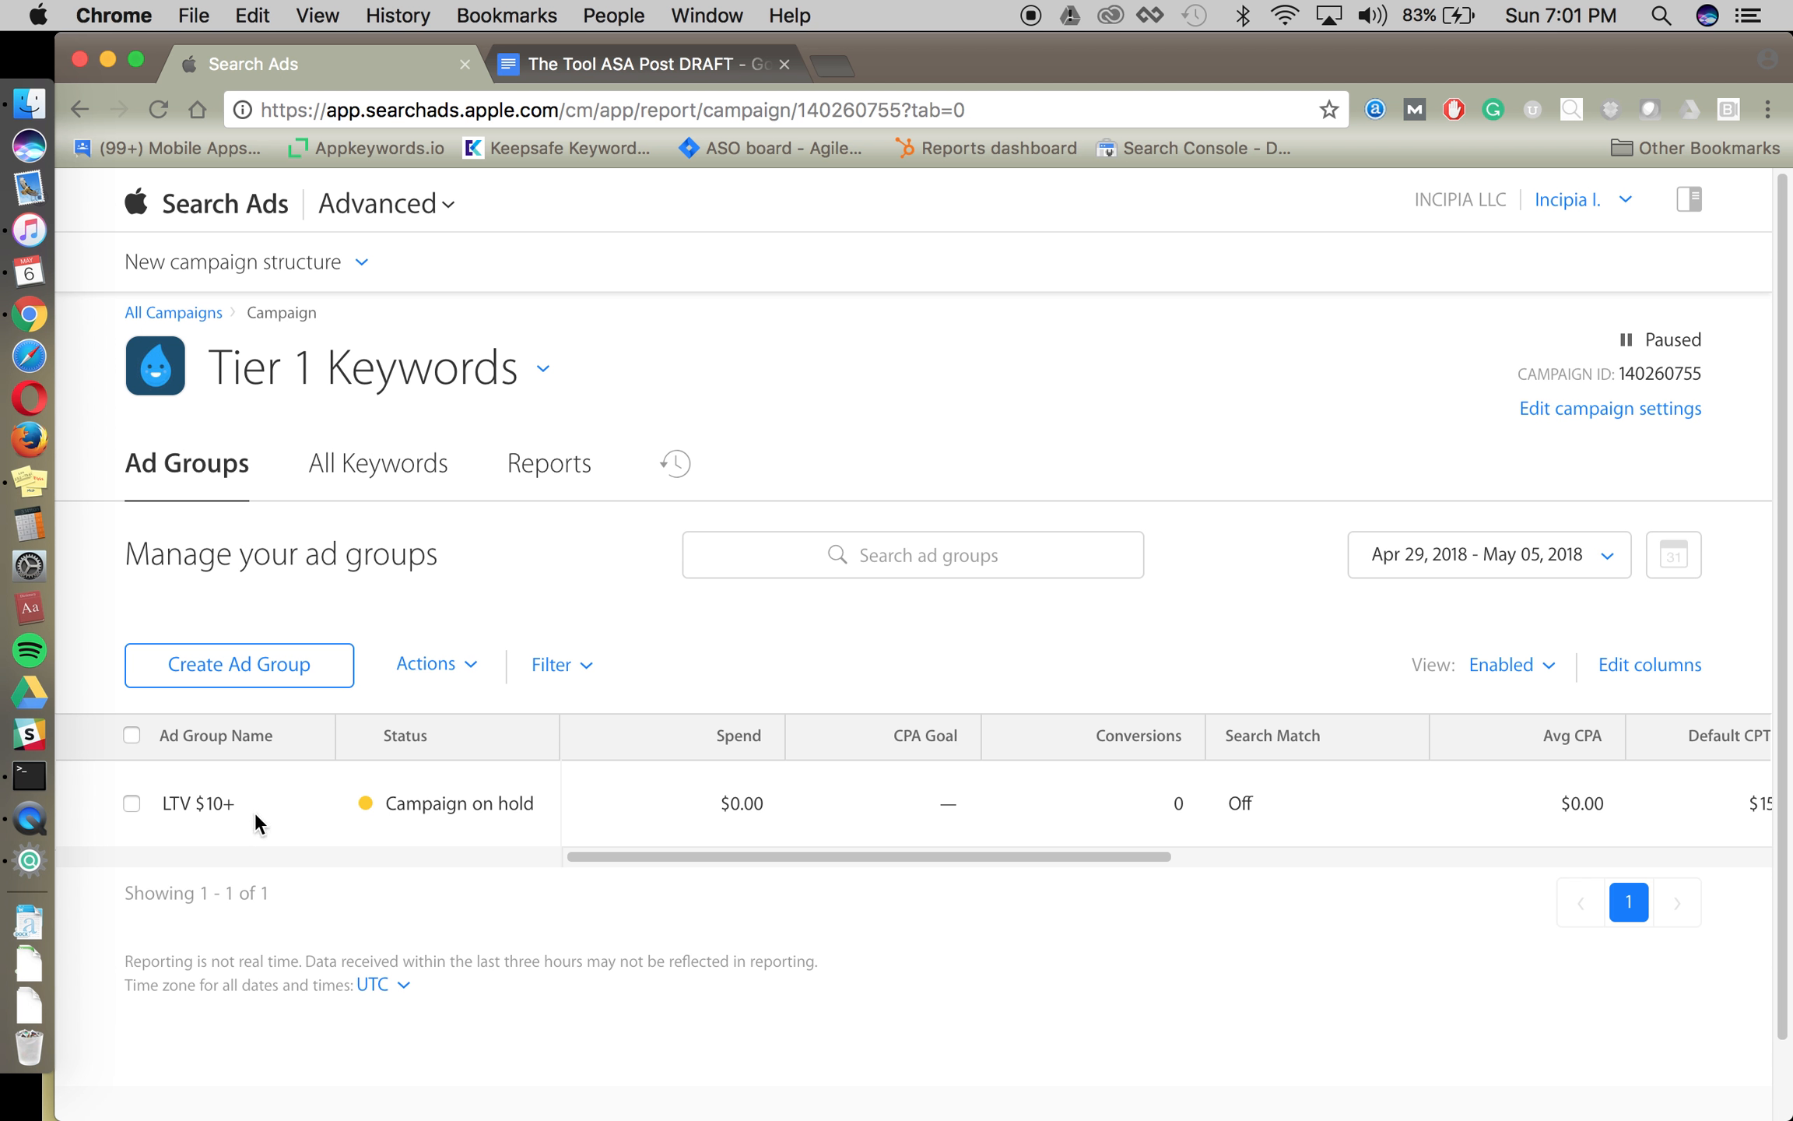
# - Examine the CPA Goal, Search Match and Default CPT Bid of the LTV $10+ ad group
pyautogui.hscroll(5, 912, 821)
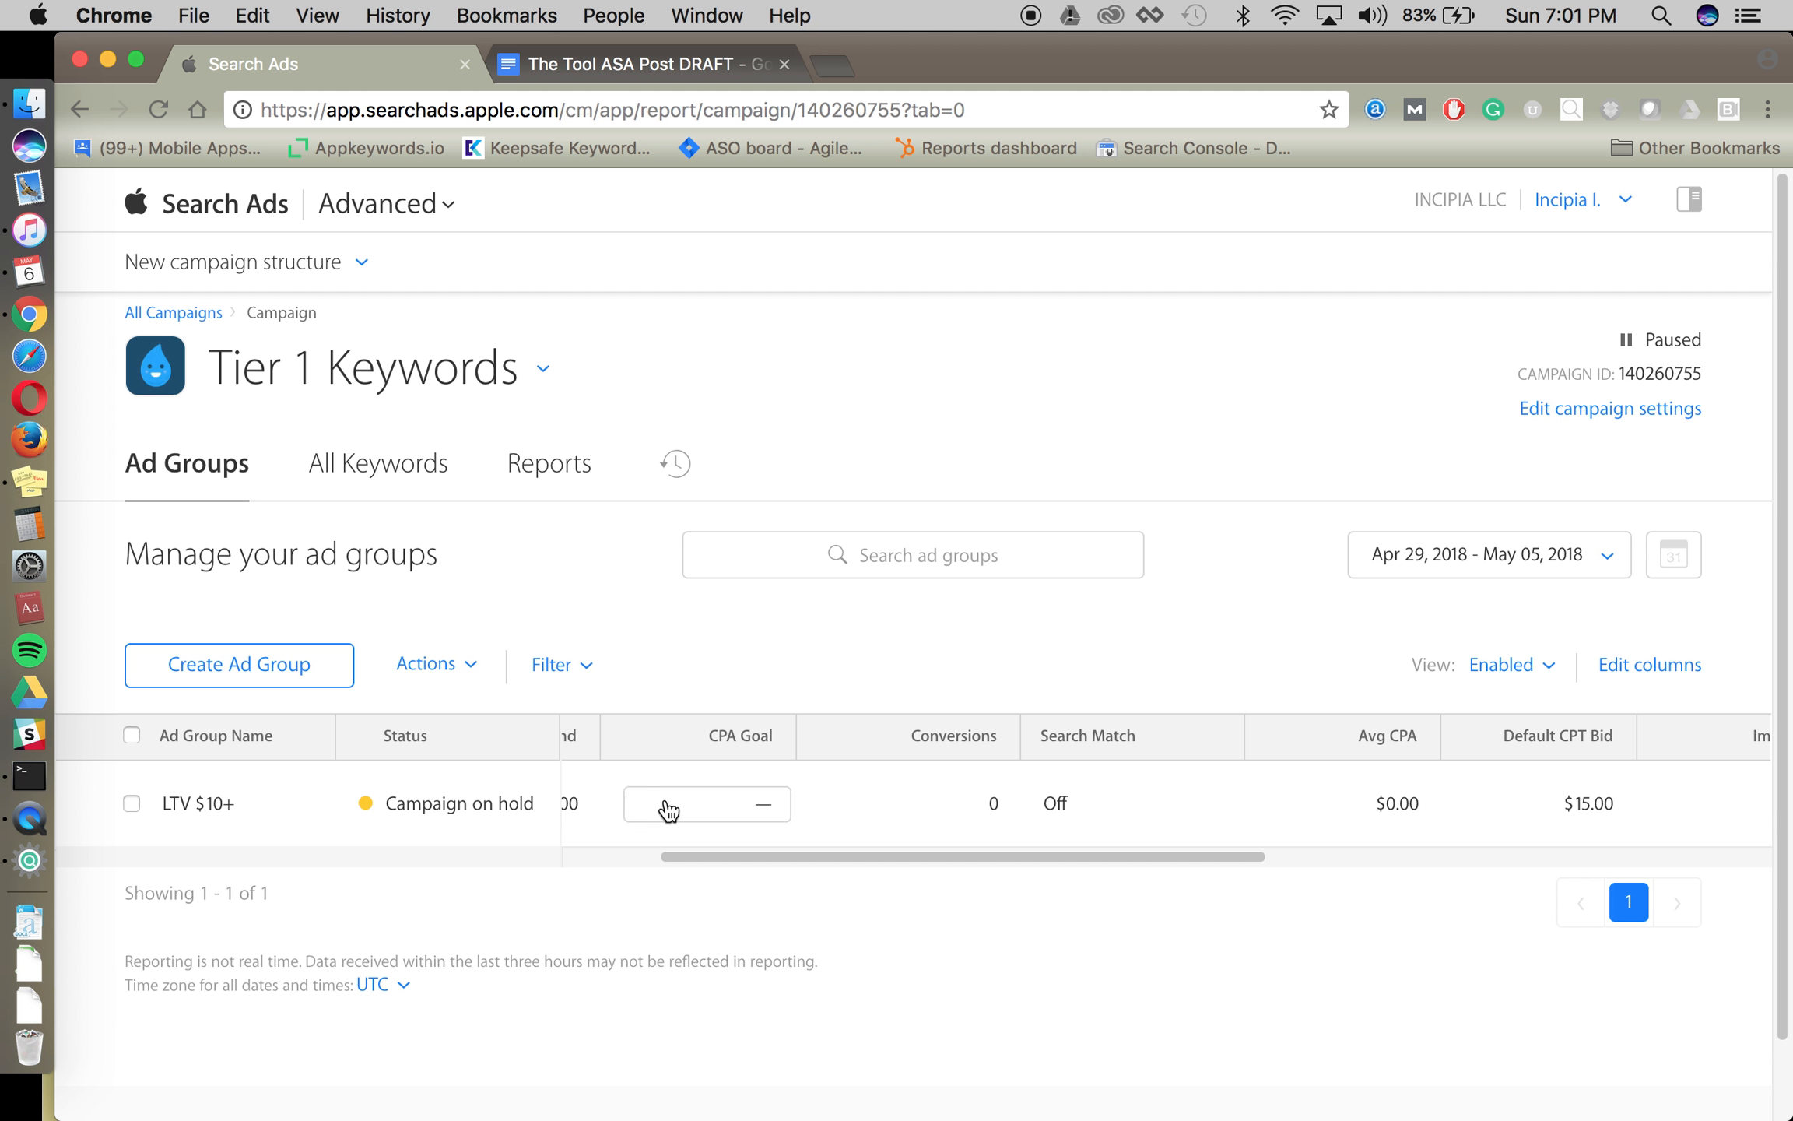
pyautogui.hscroll(-3, 701, 794)
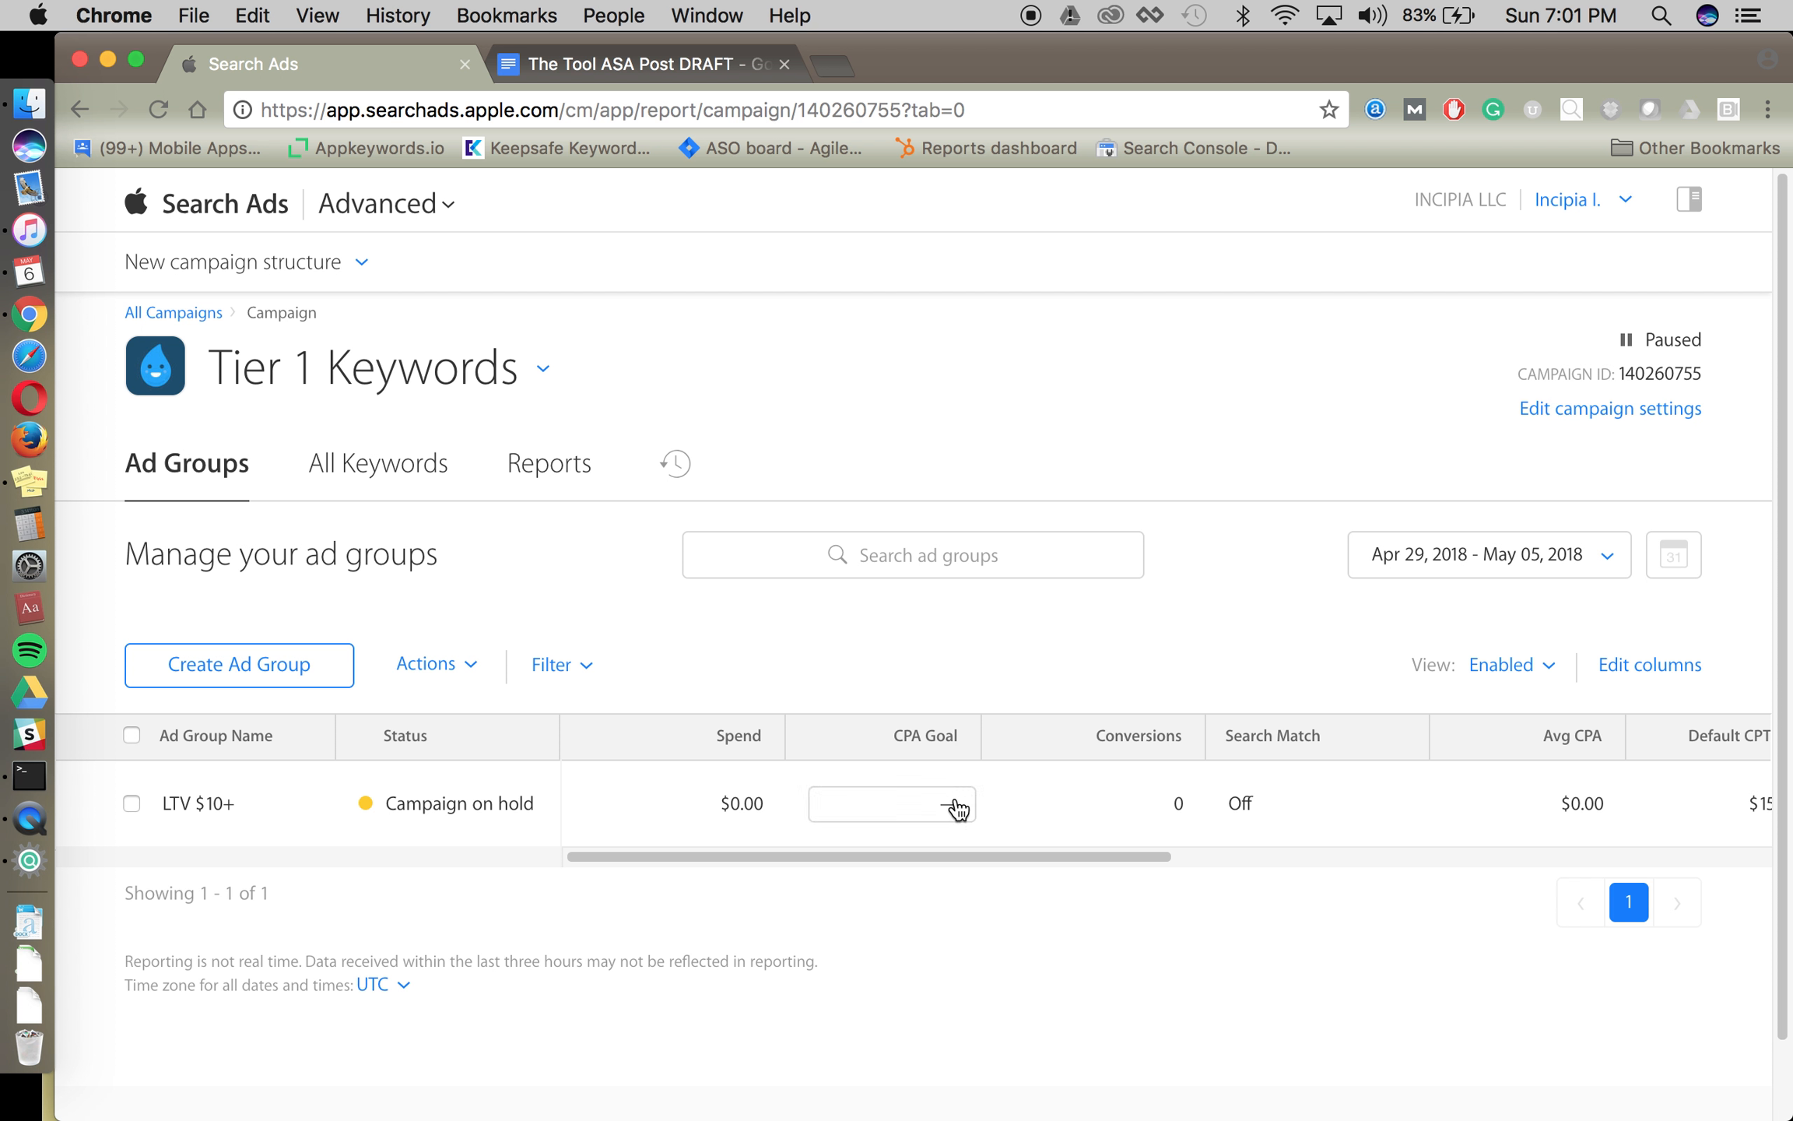
pyautogui.hscroll(3, 1085, 780)
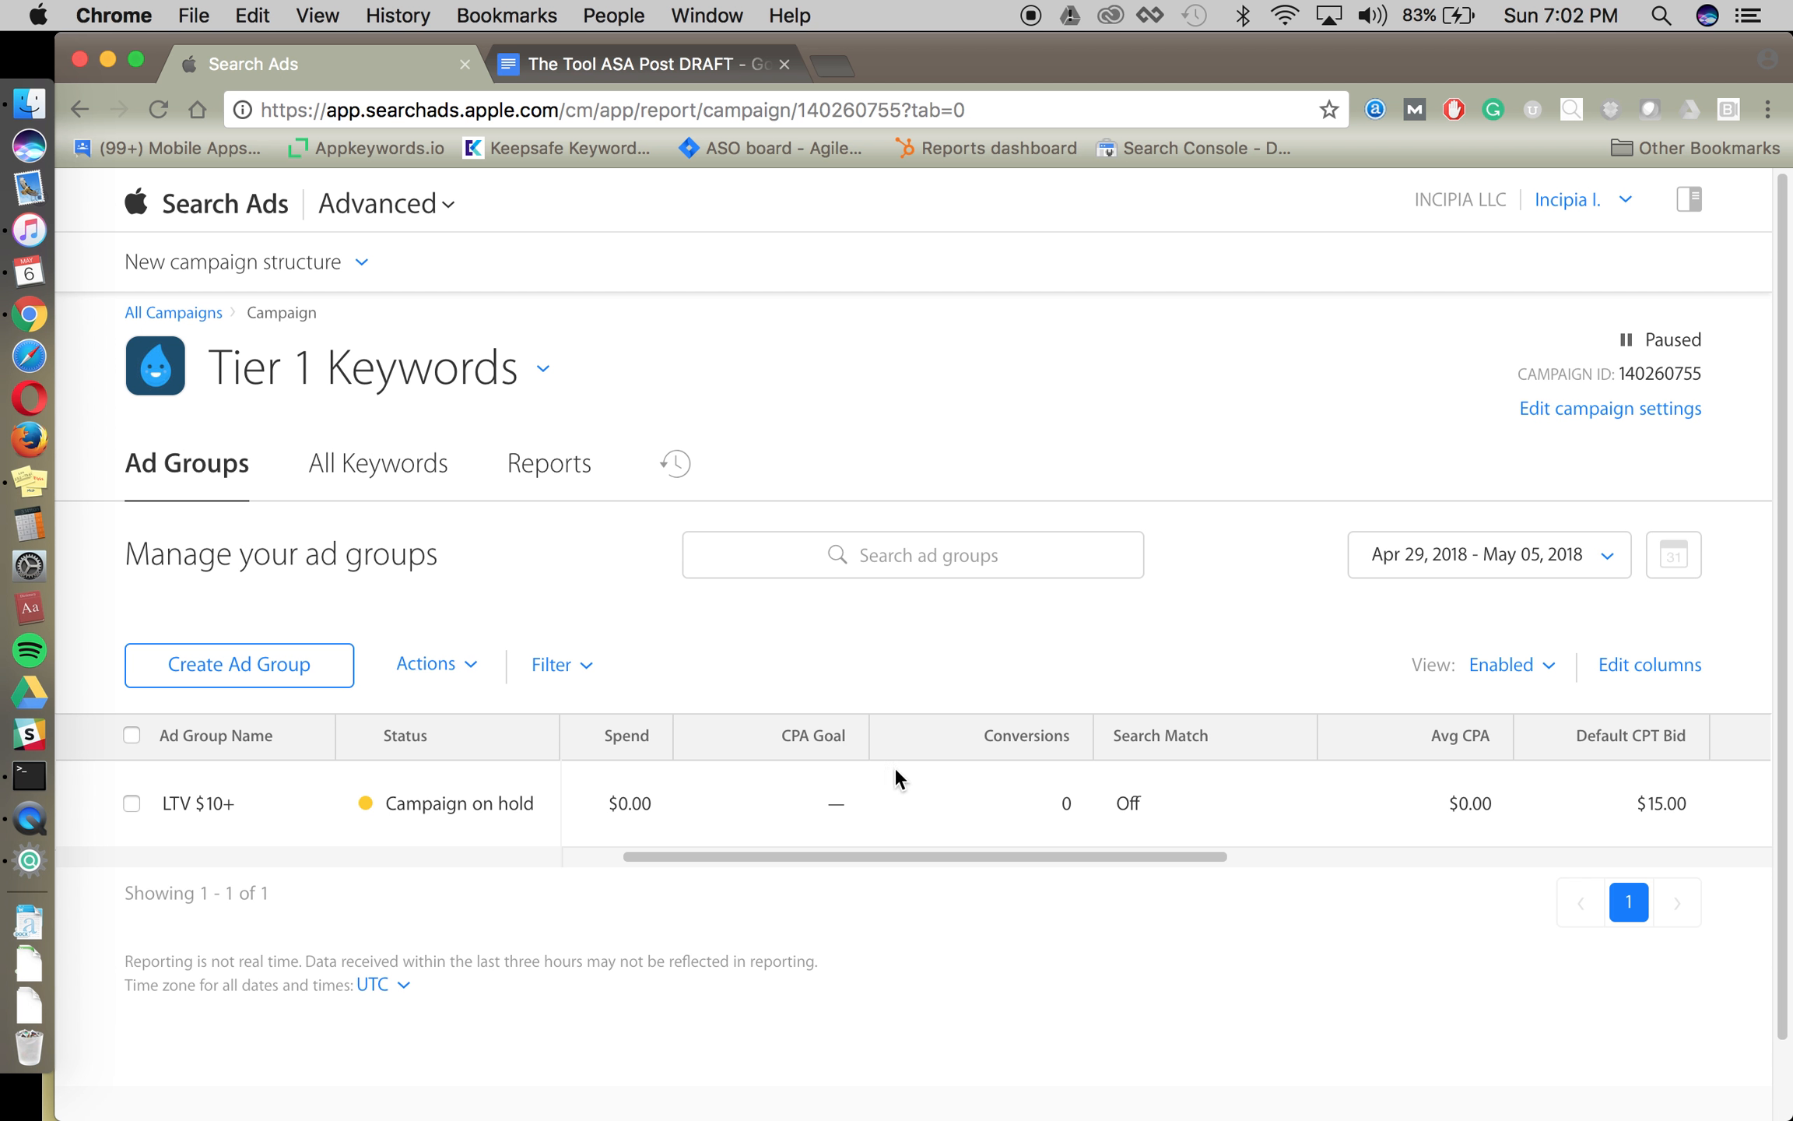
pyautogui.scroll(-2, 757, 631)
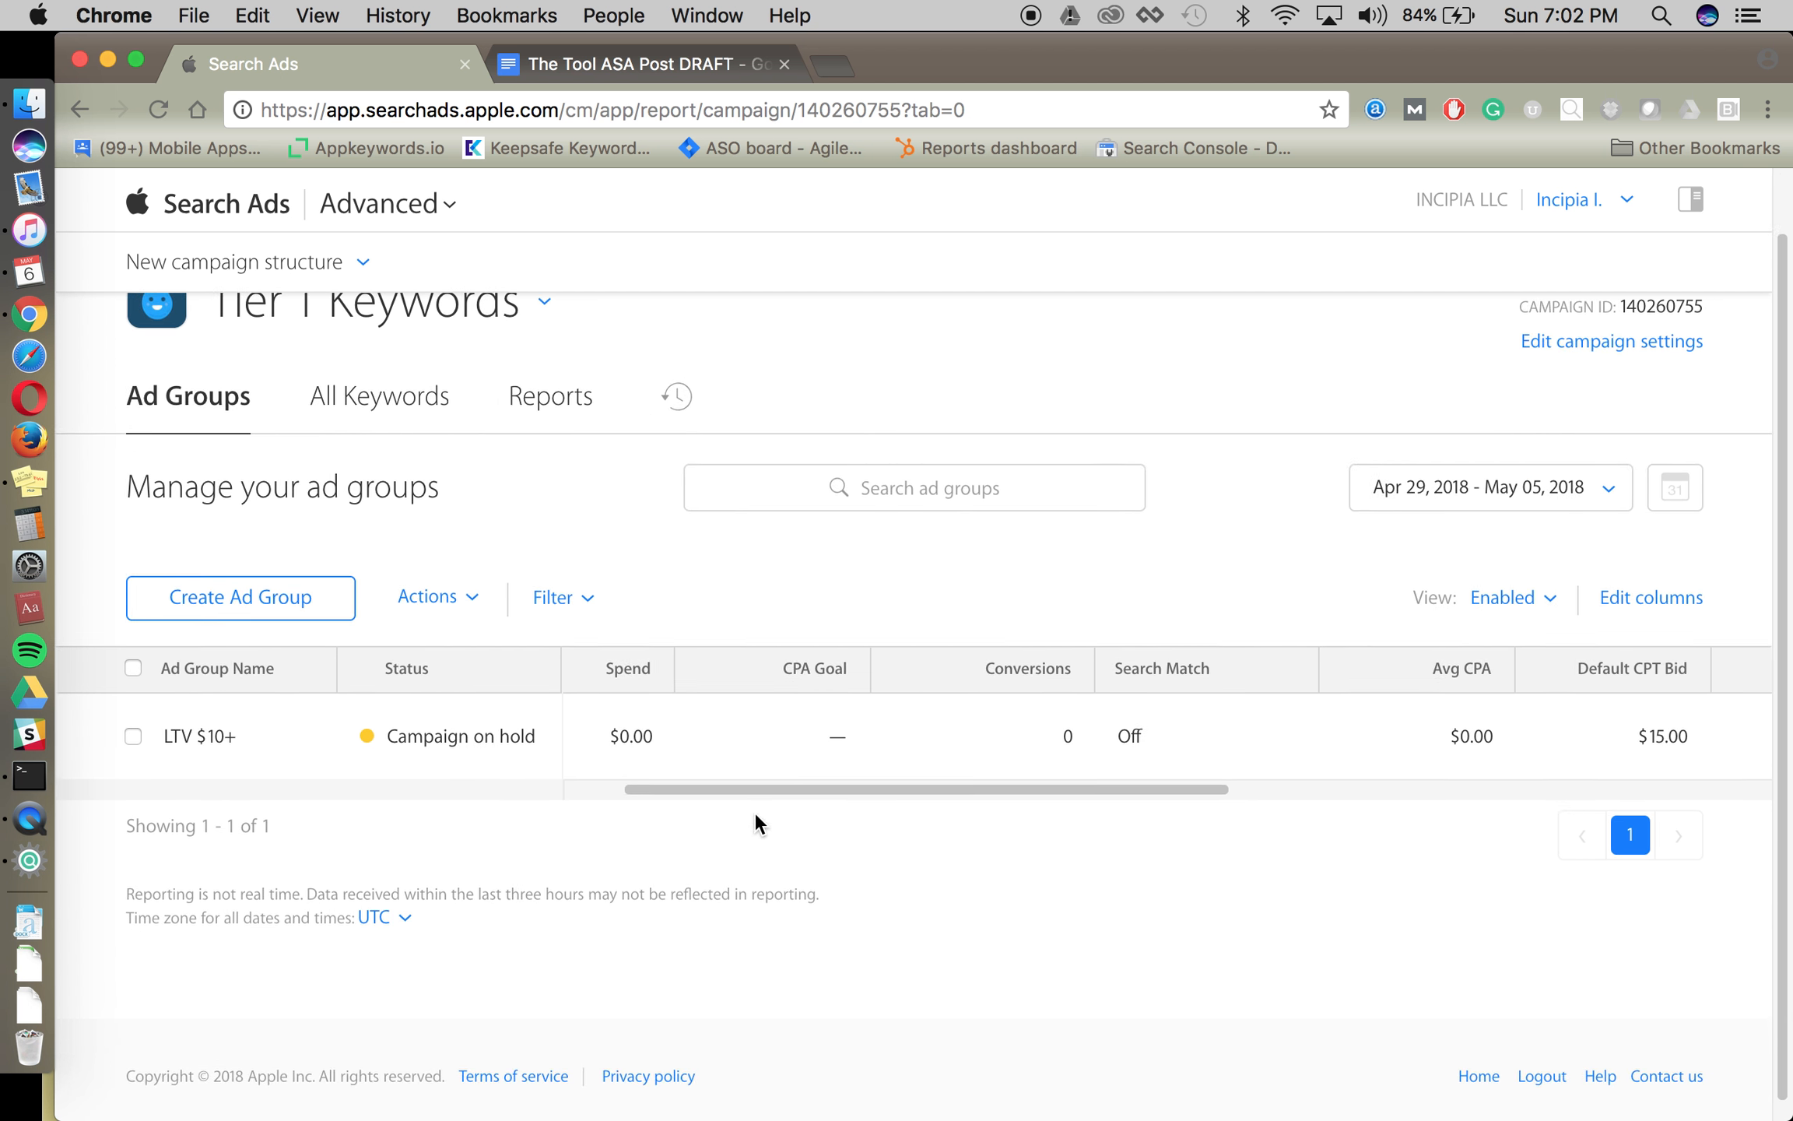
pyautogui.hscroll(-3, 724, 751)
pyautogui.scroll(1, 654, 779)
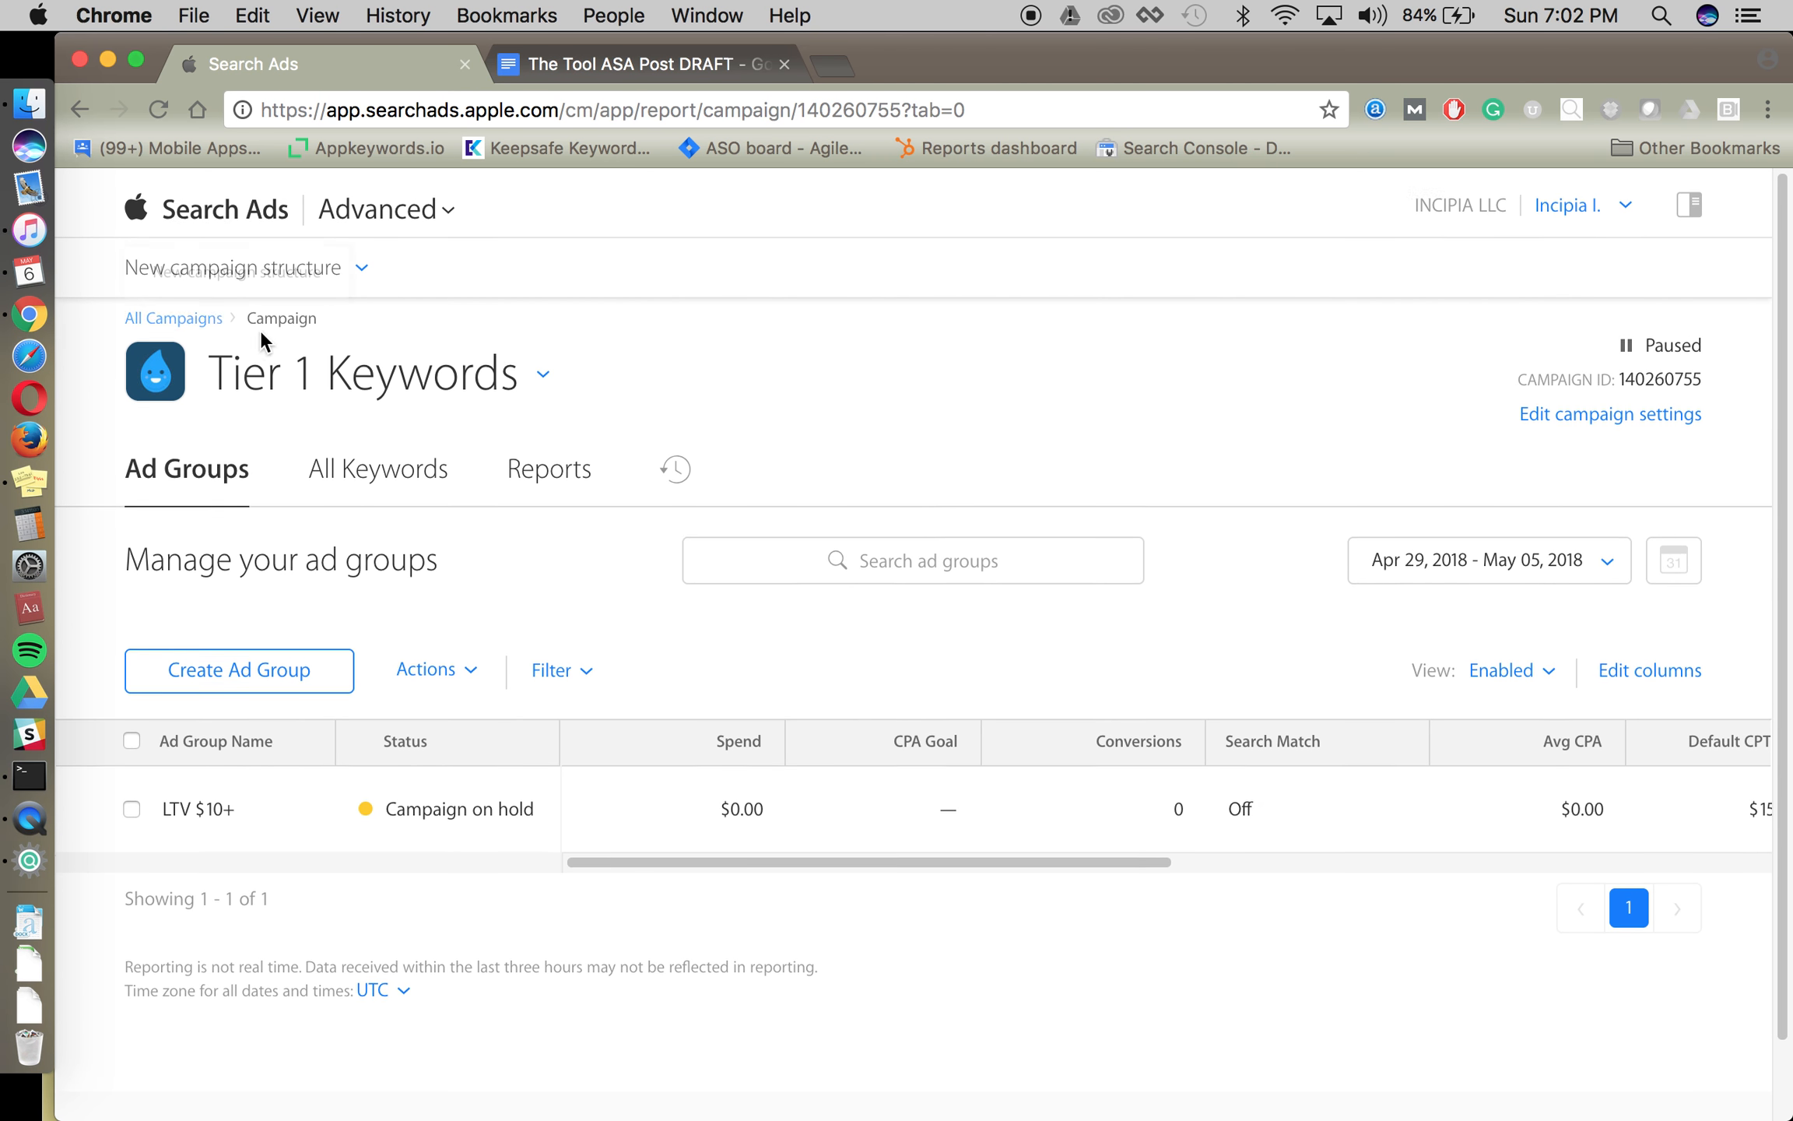
# - Go back to all campaigns and widen the Campaign Name column again
pyautogui.click(217, 315)
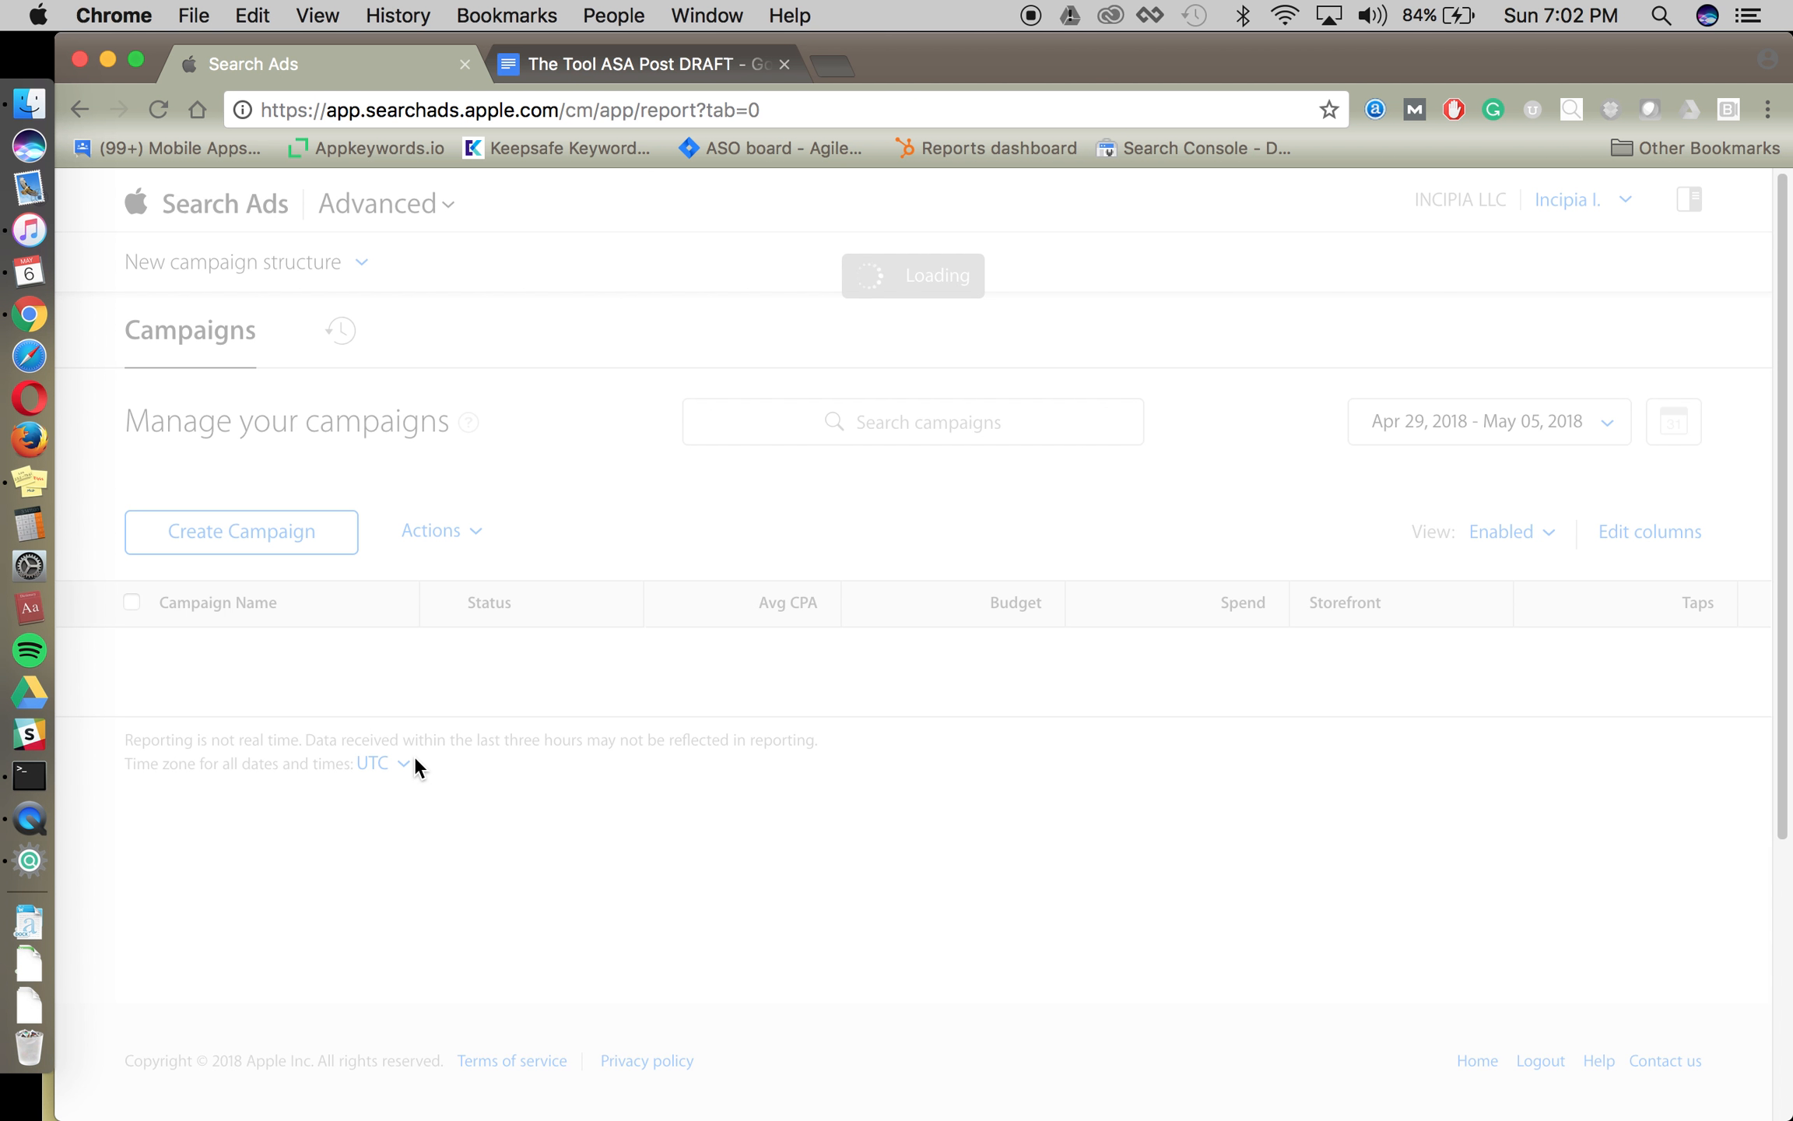
pyautogui.moveTo(420, 603); pyautogui.dragTo(517, 605)
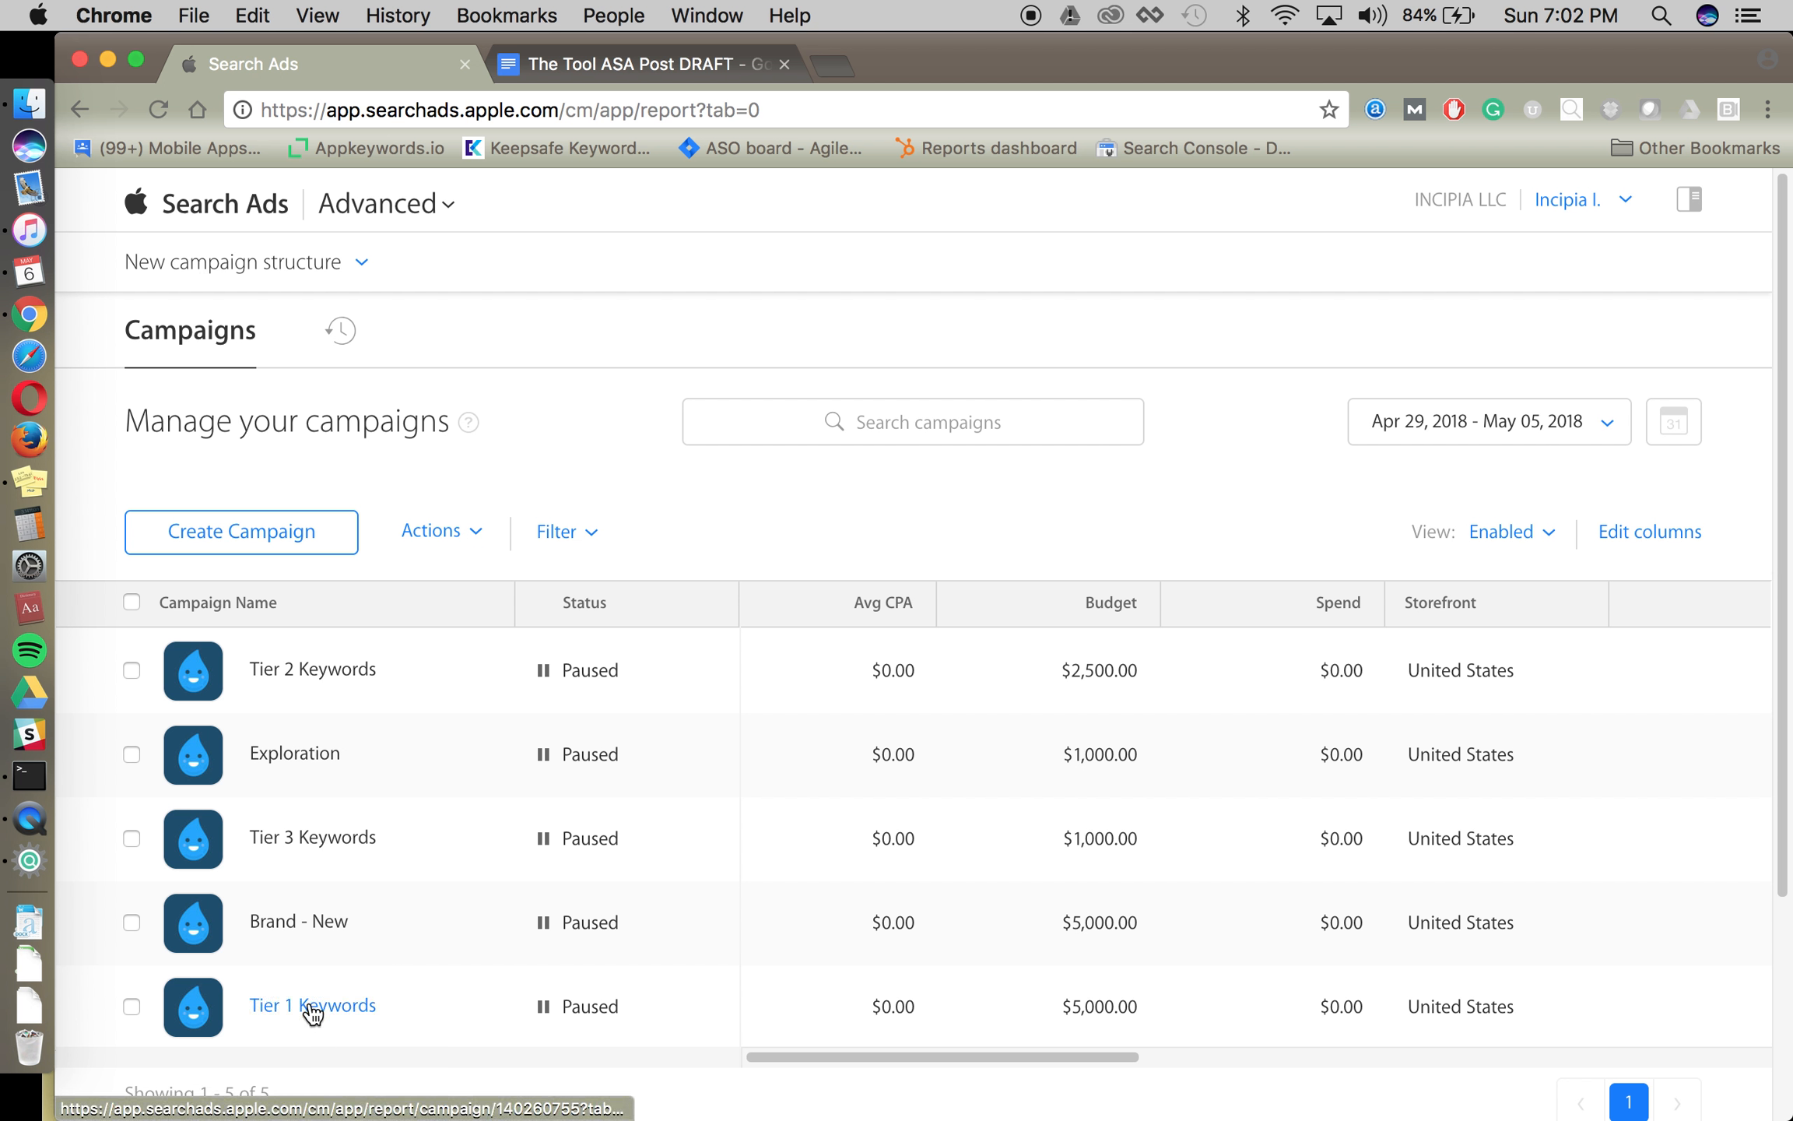
# - Reopen the Tier 1 Keywords campaign and review all of its keywords and their CPT bids
pyautogui.click(310, 1005)
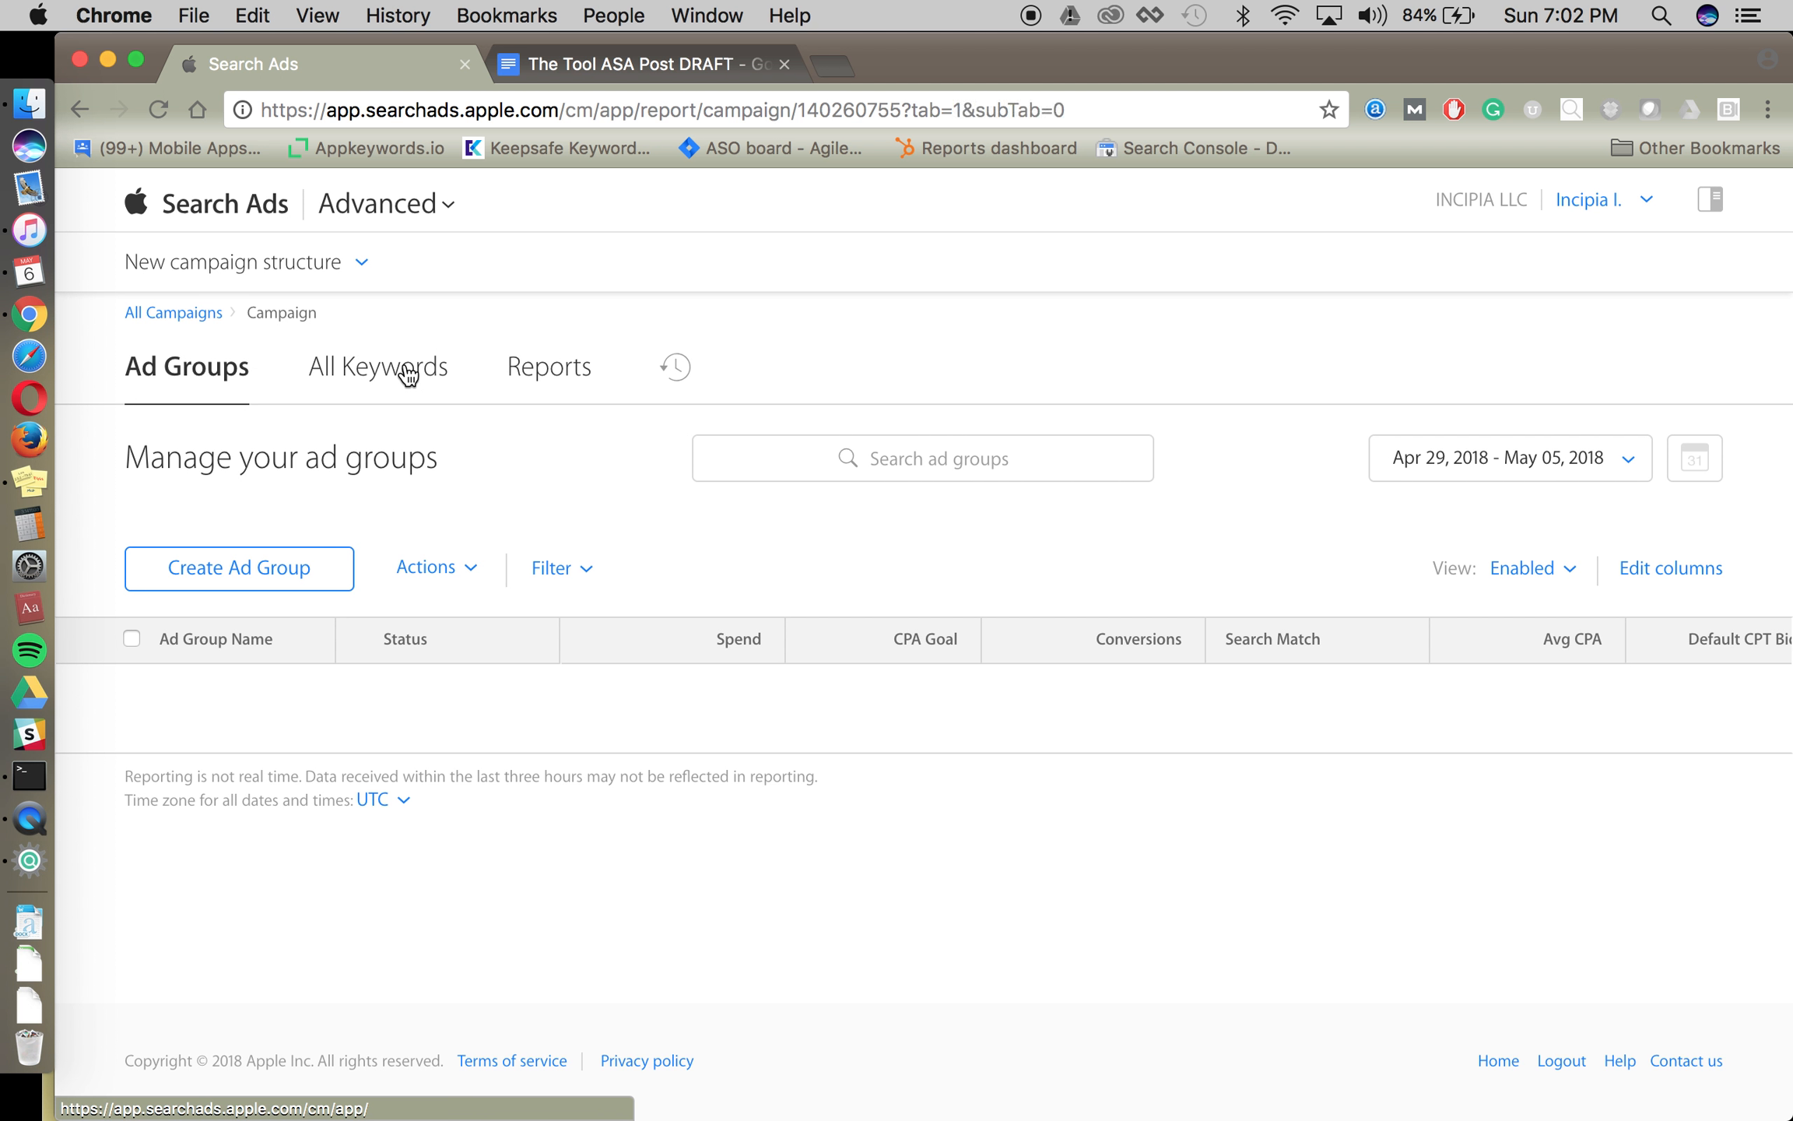
pyautogui.click(407, 372)
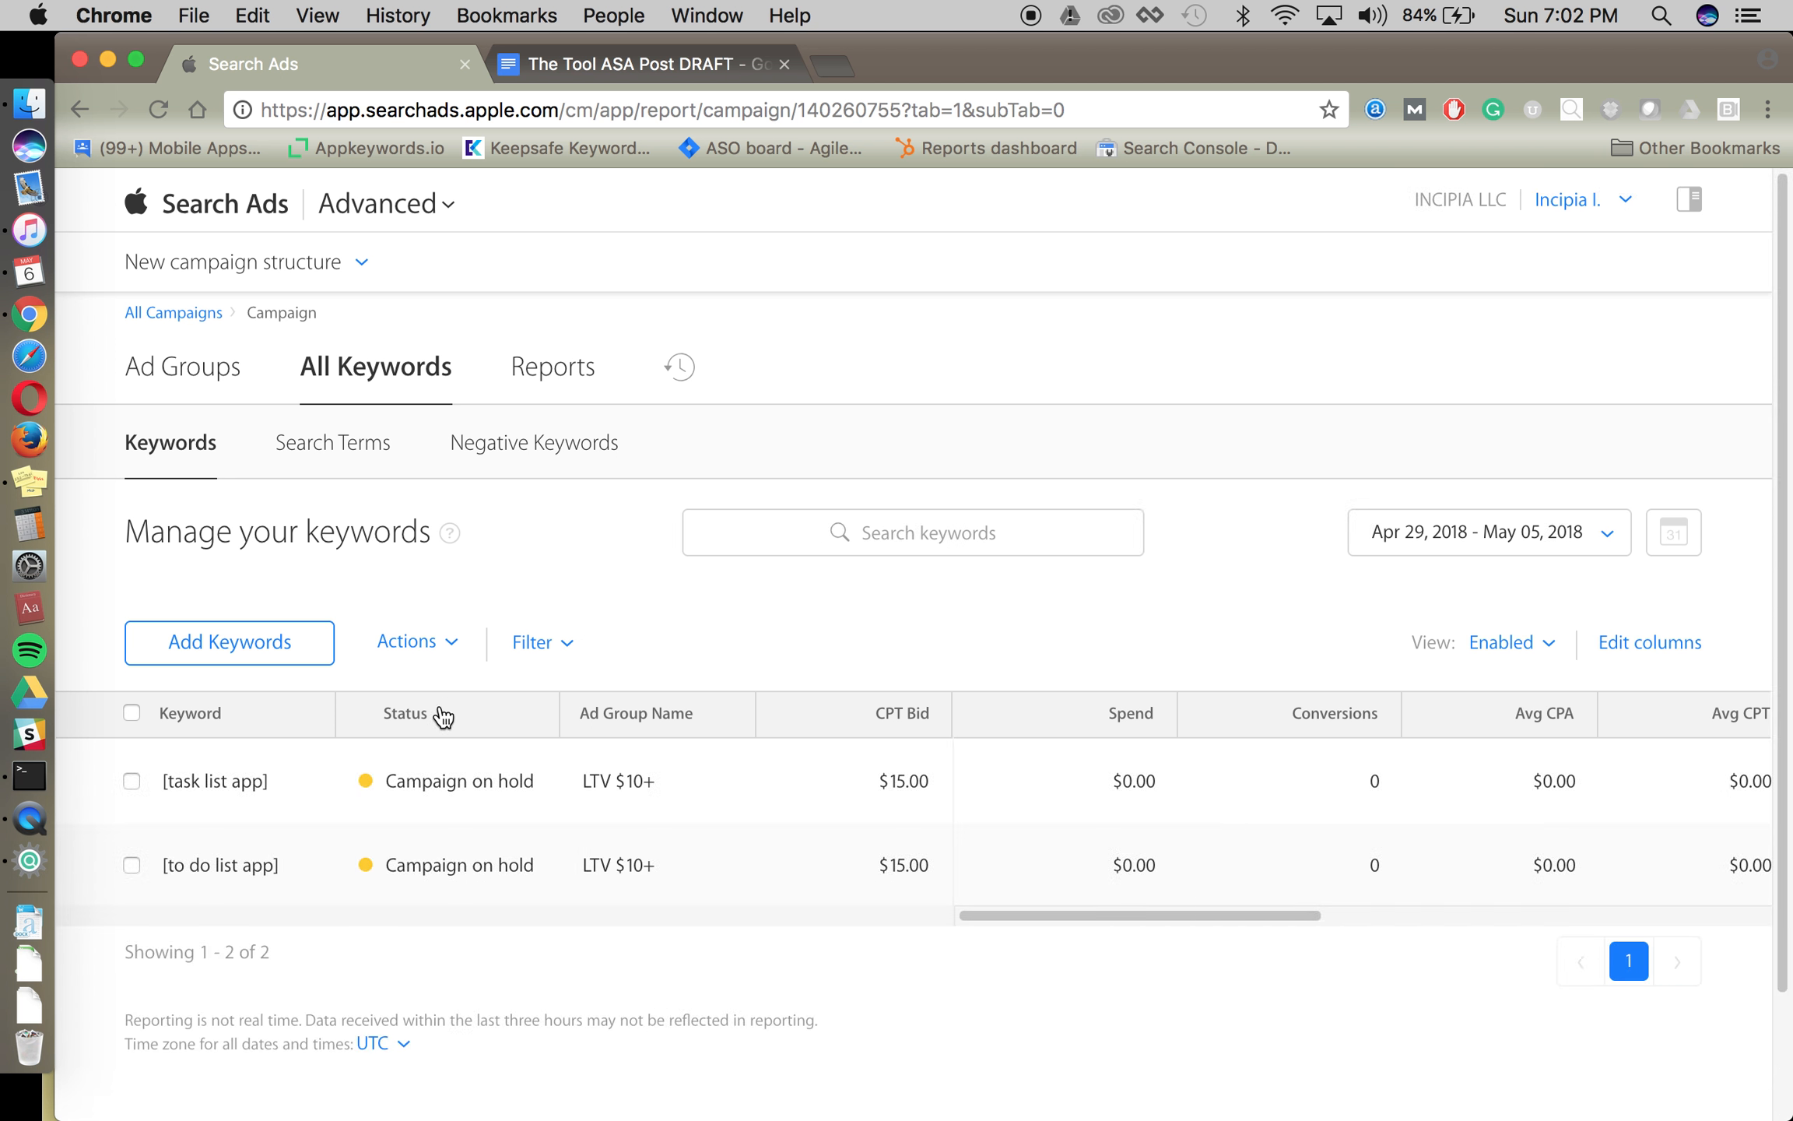
pyautogui.scroll(-3, 538, 650)
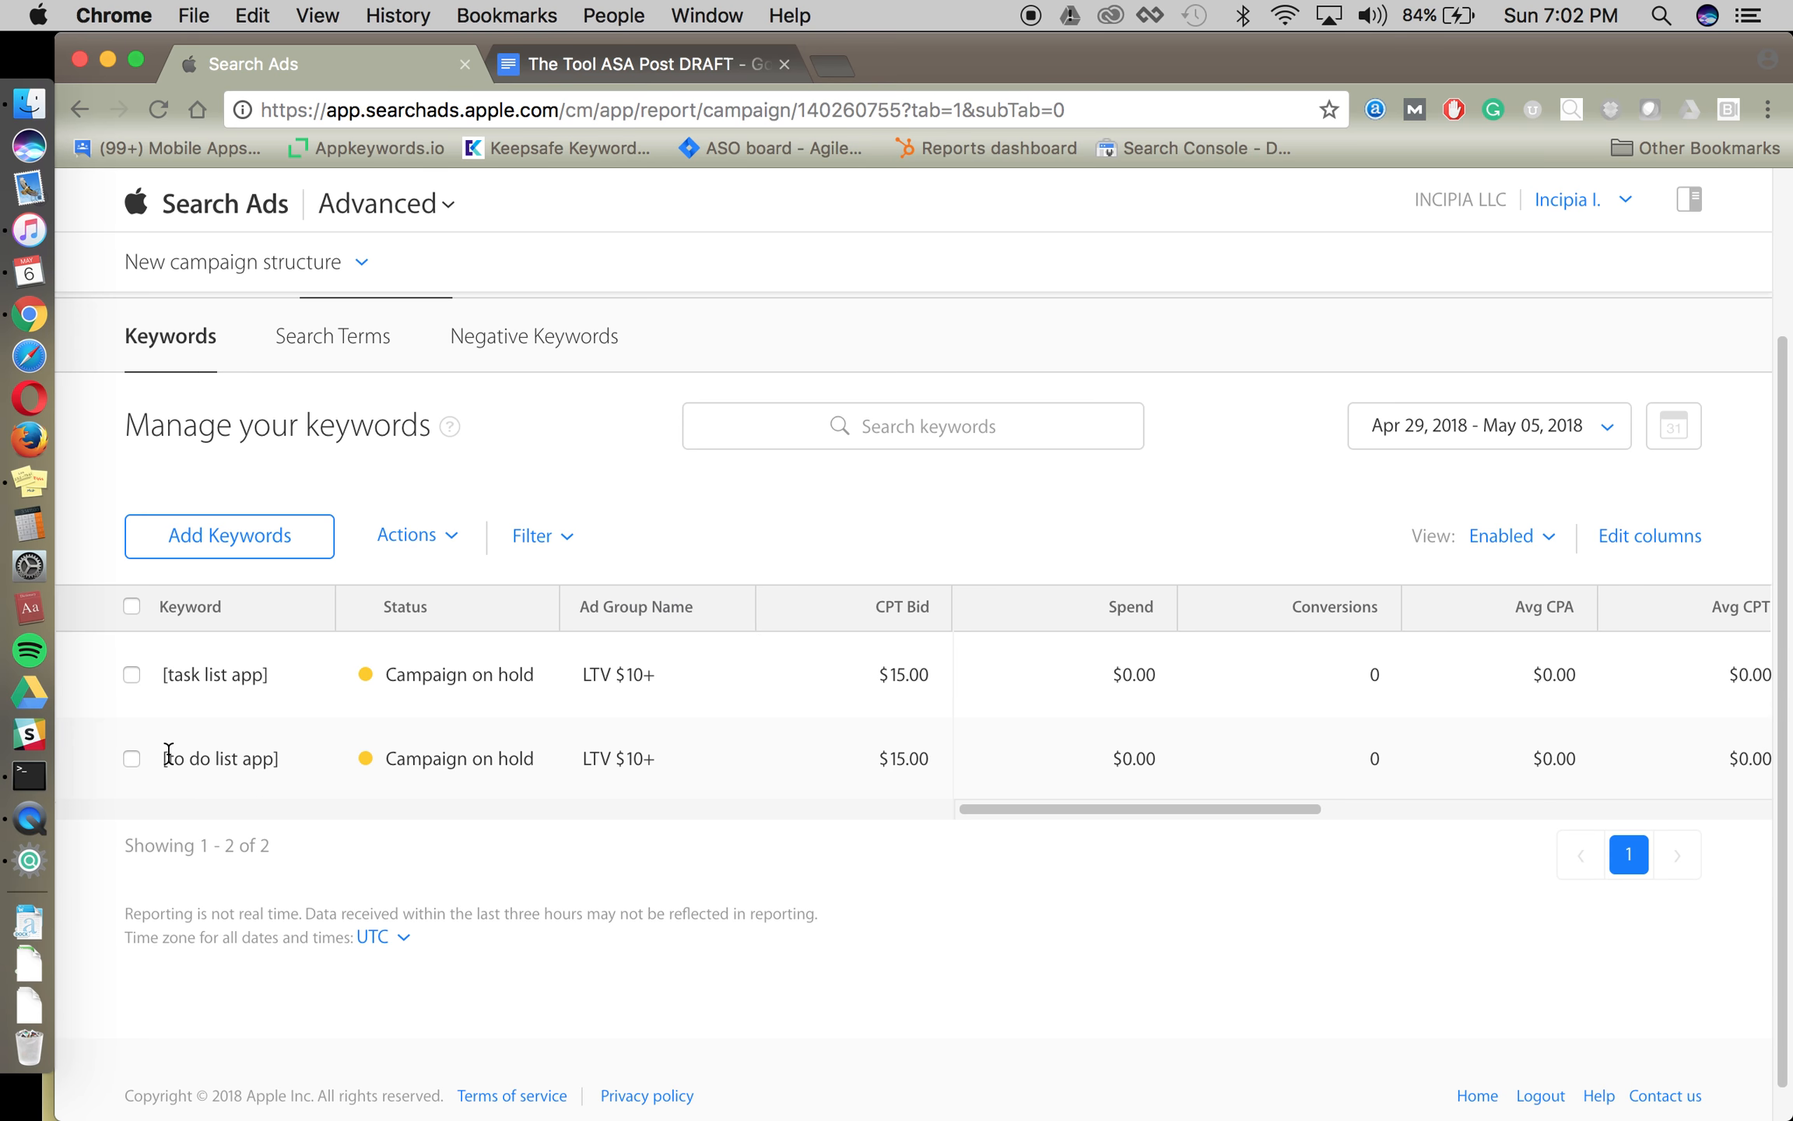
pyautogui.doubleClick(257, 756)
pyautogui.scroll(1, 674, 508)
pyautogui.scroll(3, 643, 593)
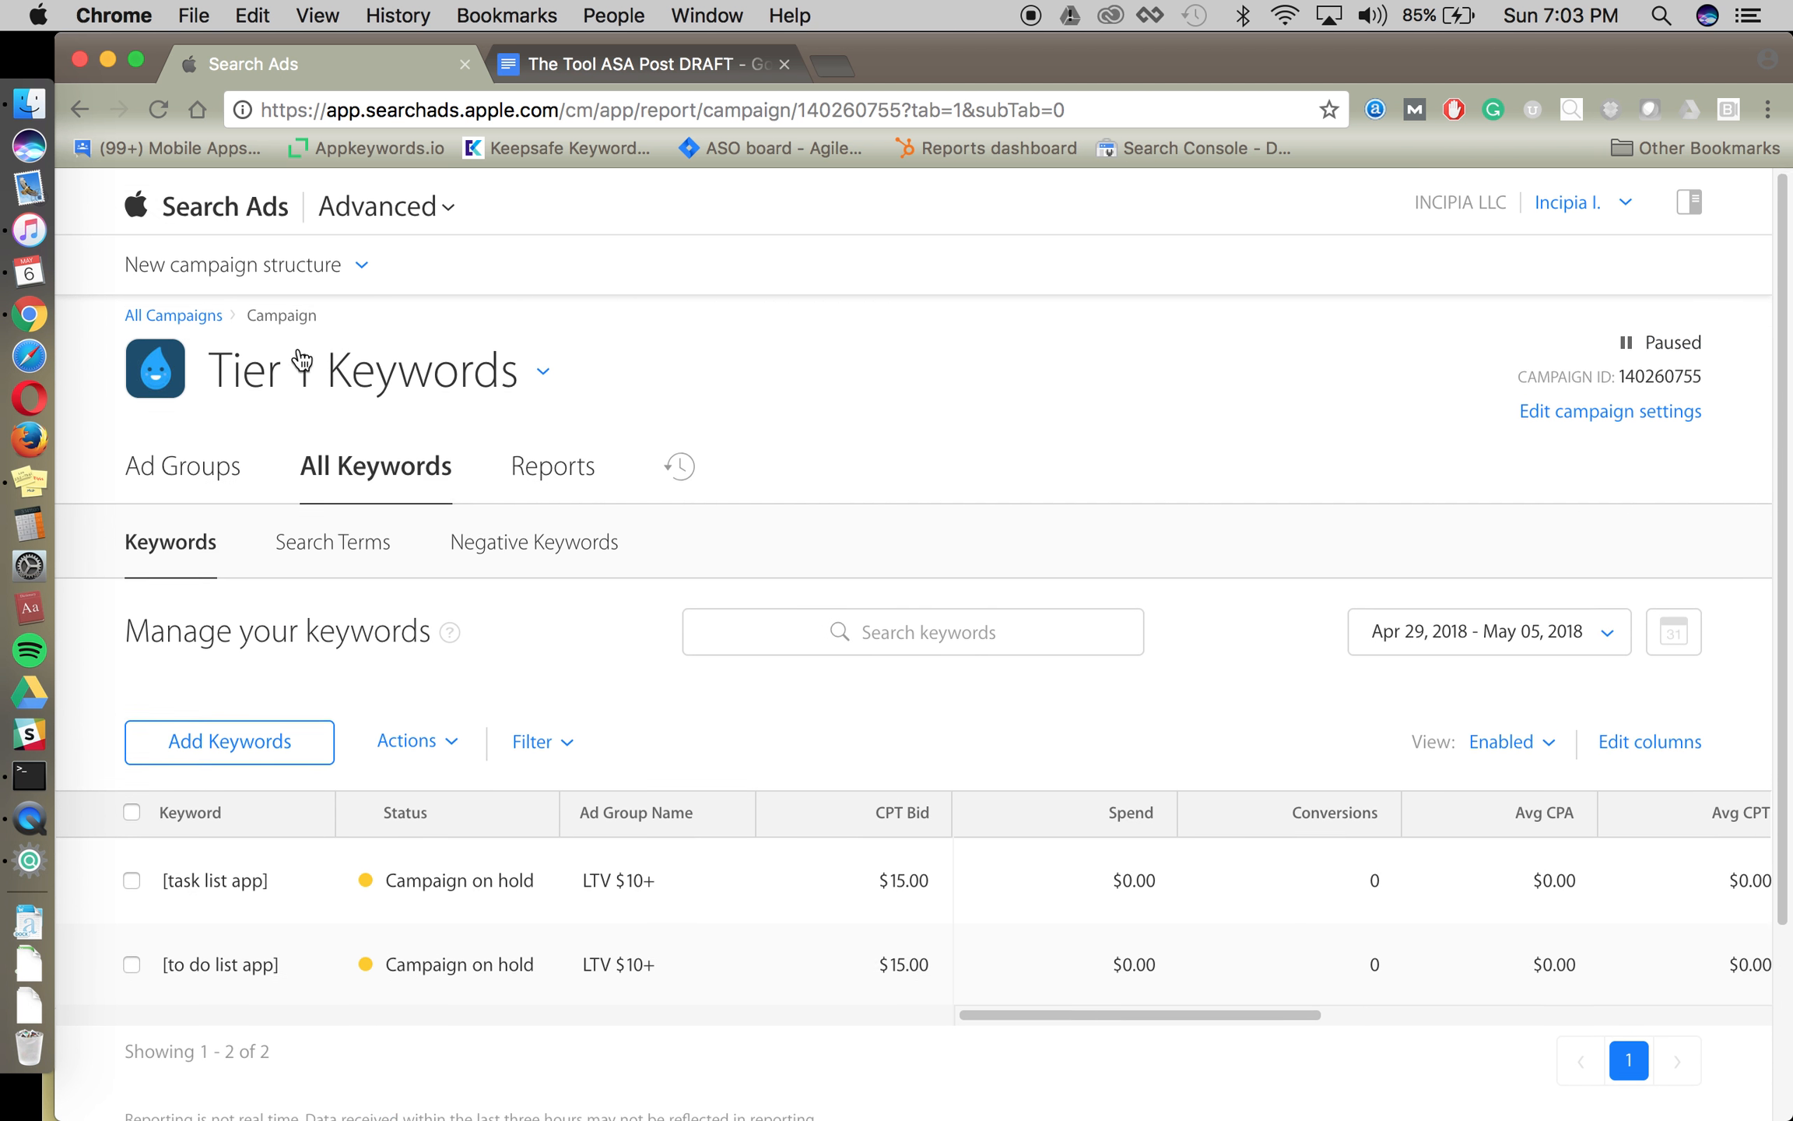
# - Switch to the Tier 2 Keywords campaign and check its ad group's Search Match setting and Default CPT Bid
pyautogui.click(180, 312)
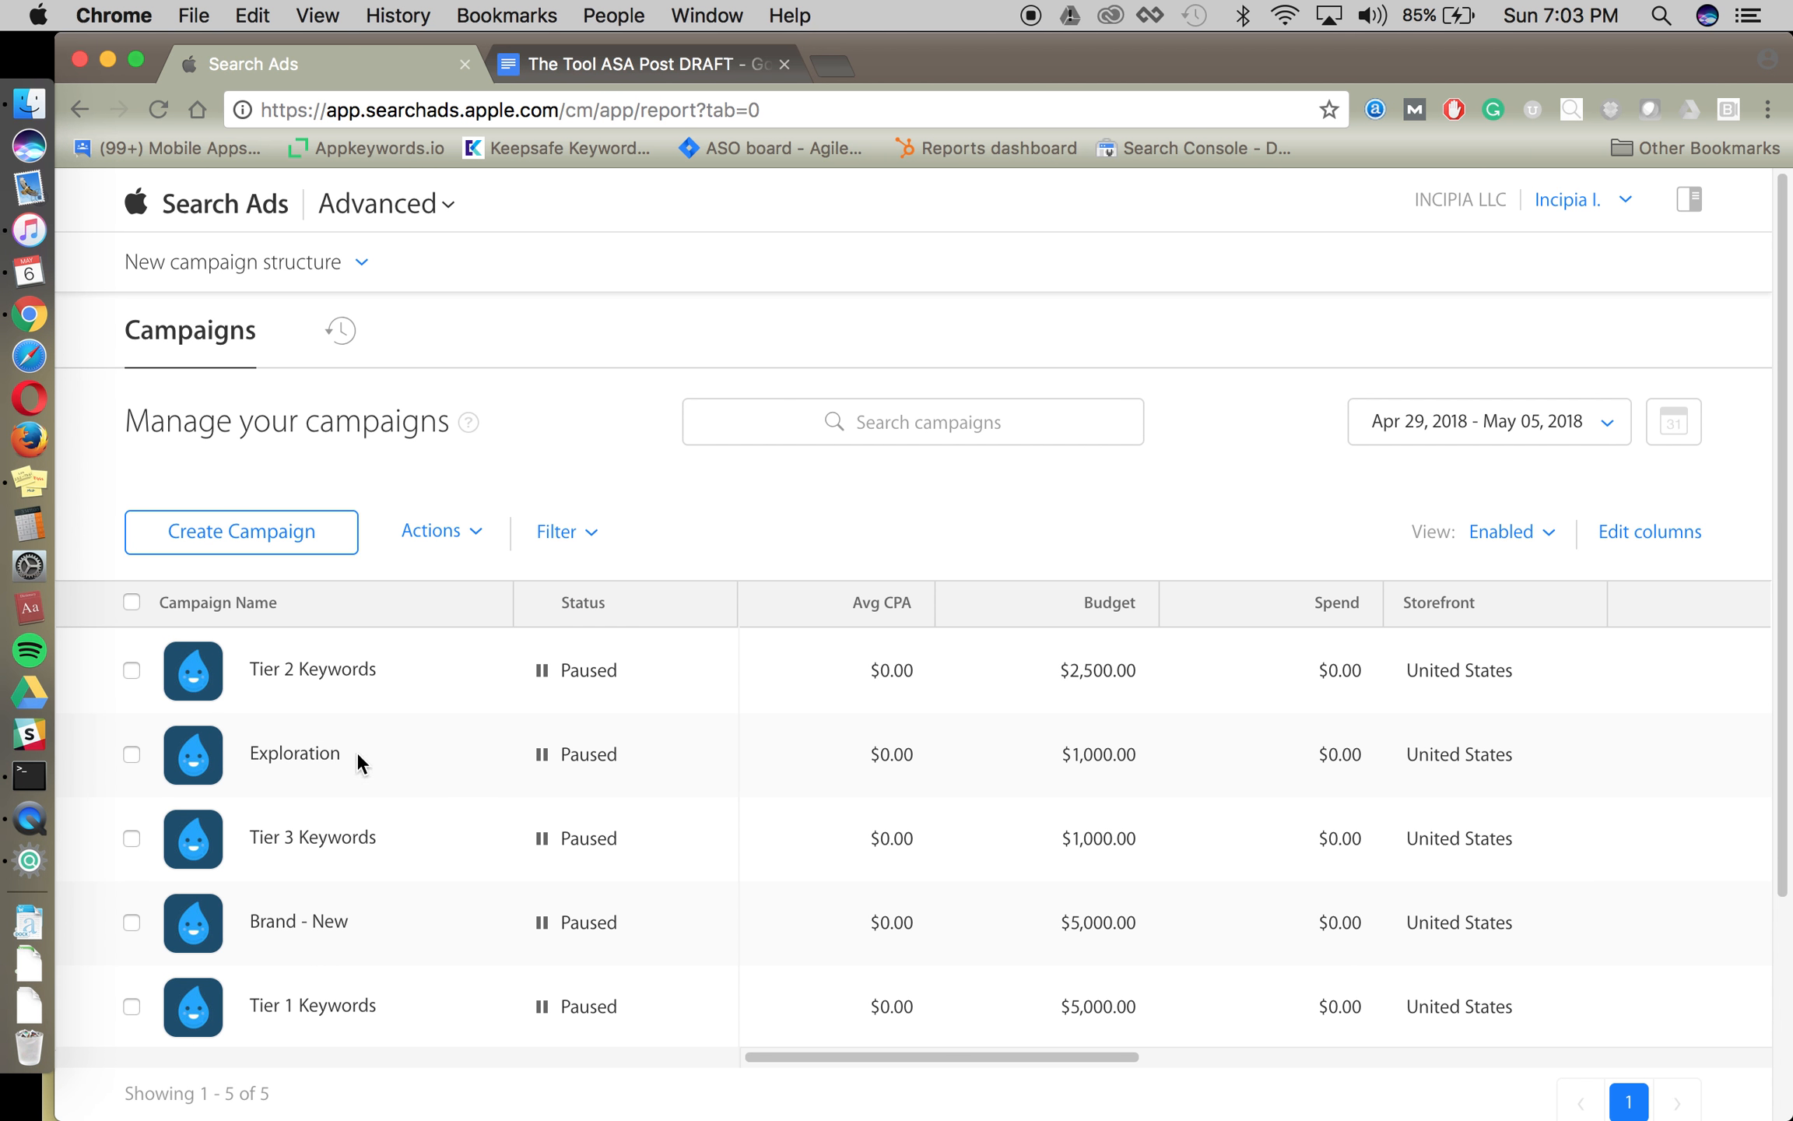
pyautogui.click(331, 673)
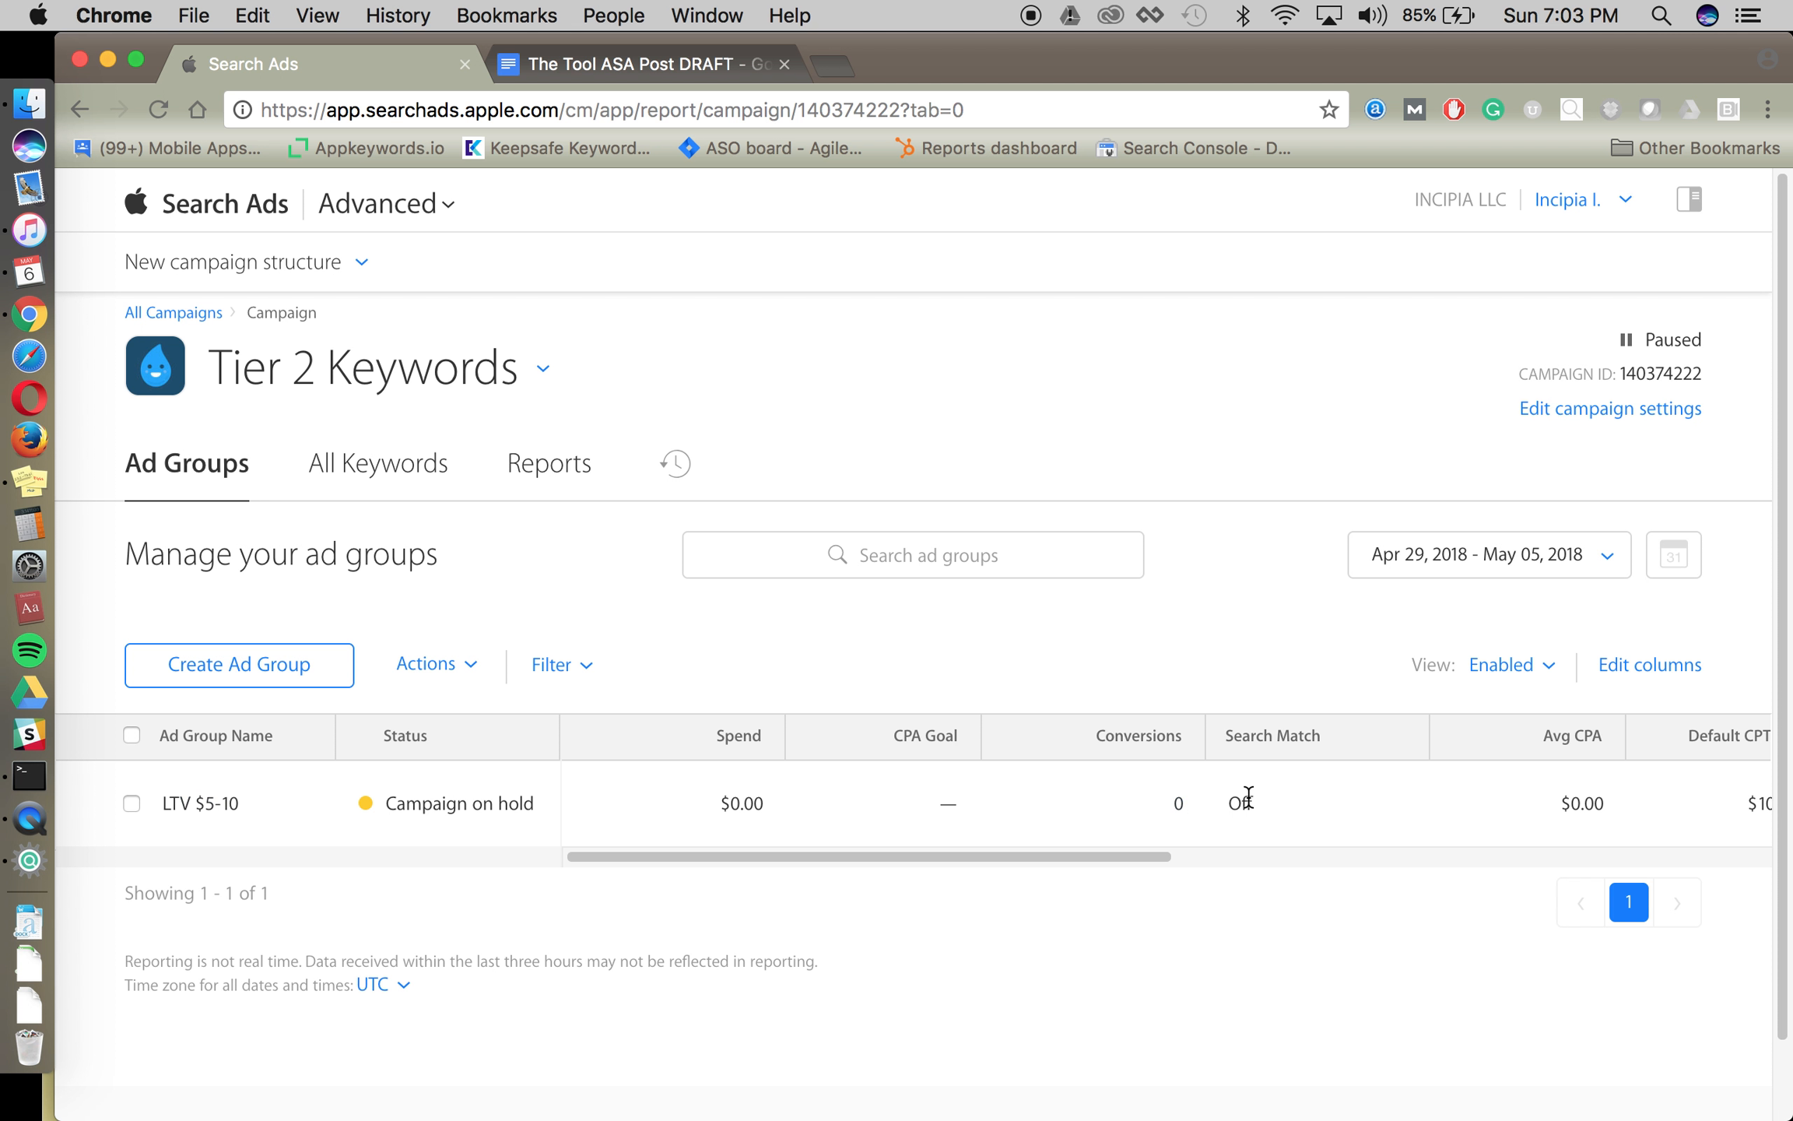
pyautogui.hscroll(3, 1401, 814)
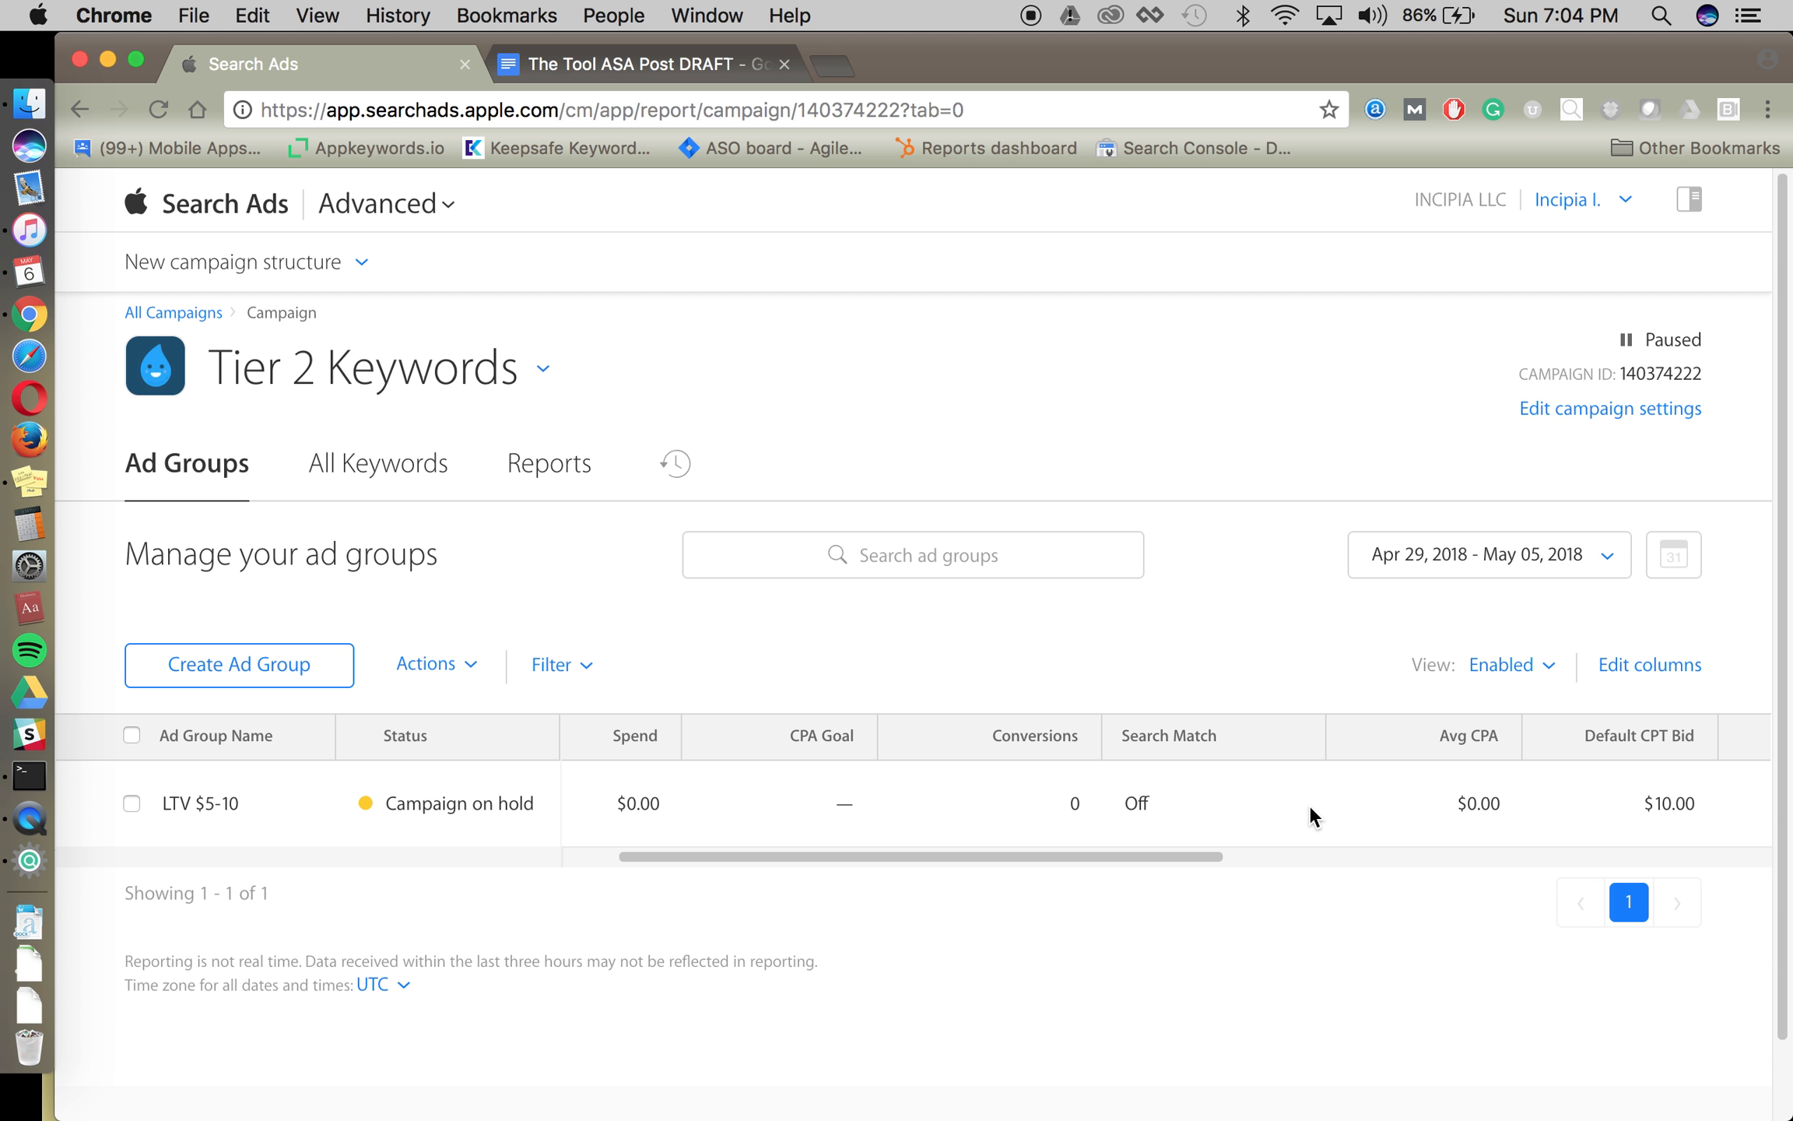
pyautogui.hscroll(-3, 732, 767)
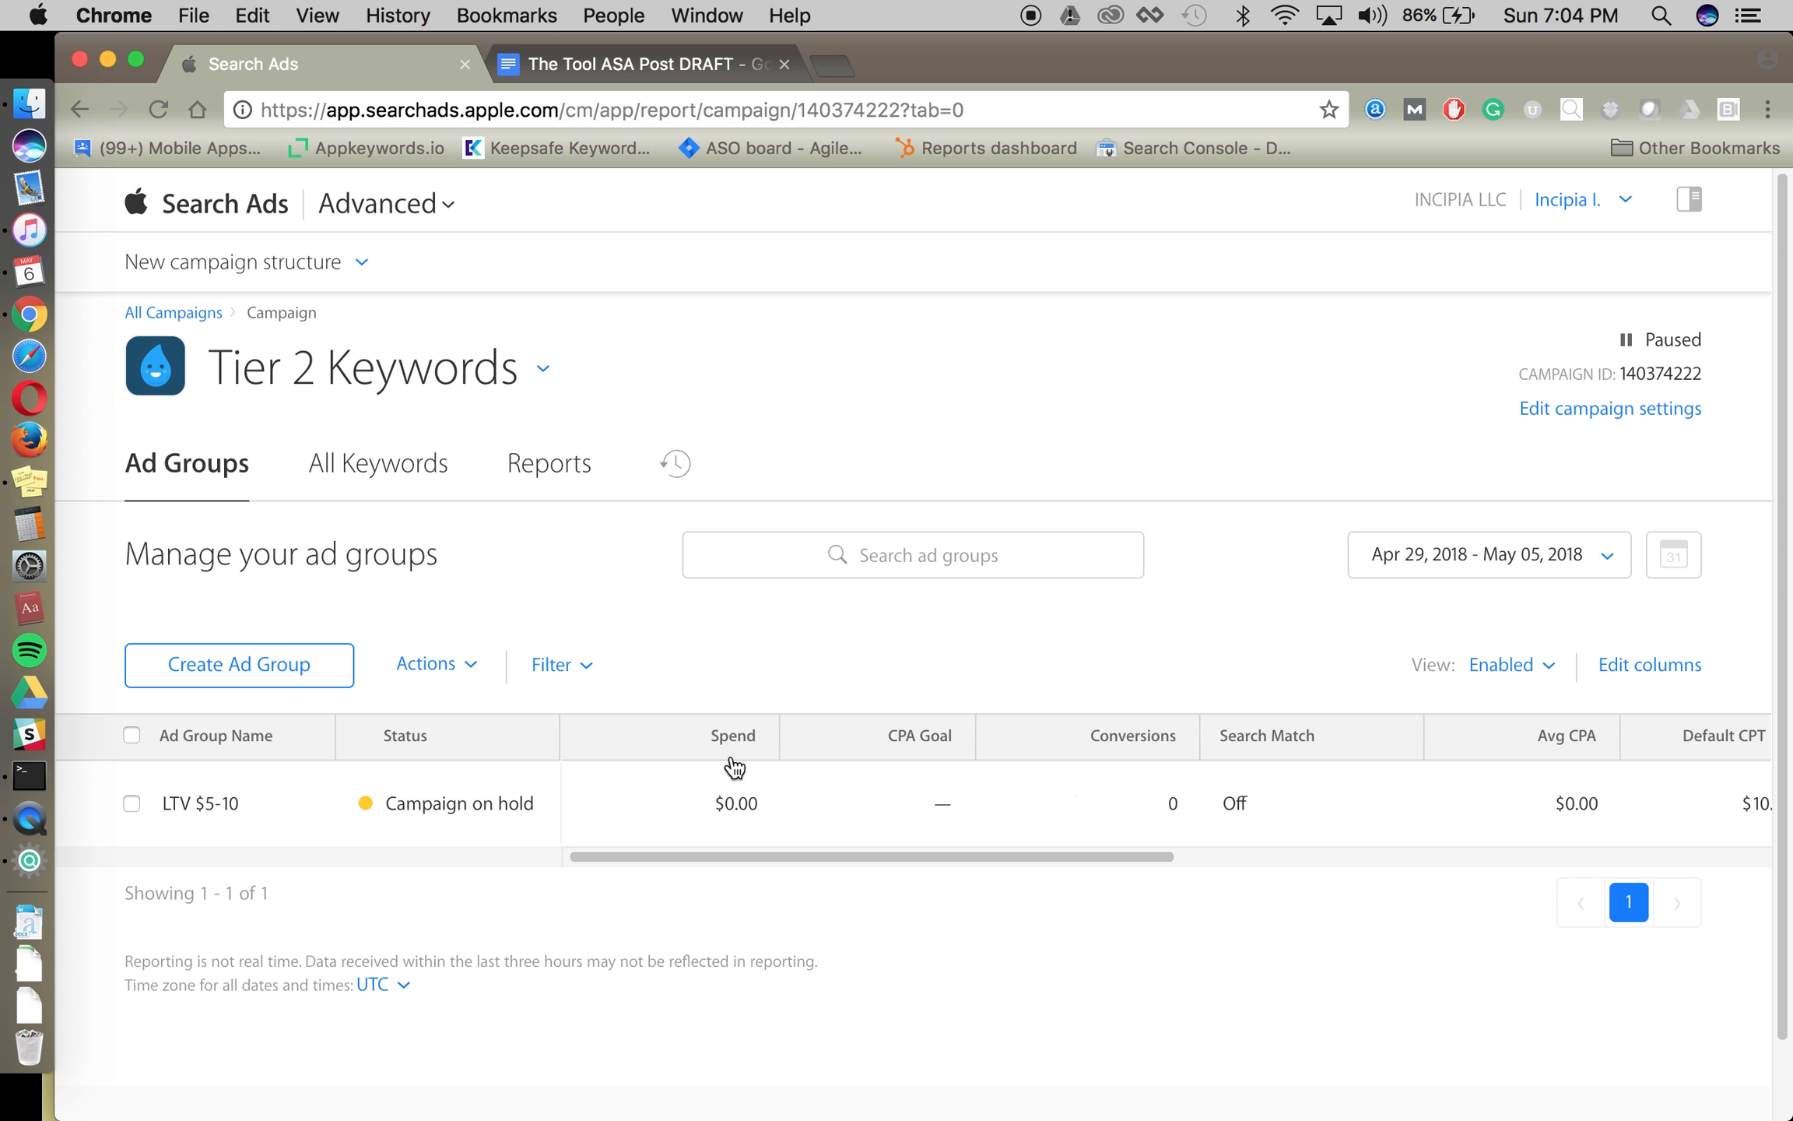
# - Open the LTV $5-10 ad group and widen its Keyword column to review the keywords and CPT bids
pyautogui.click(192, 808)
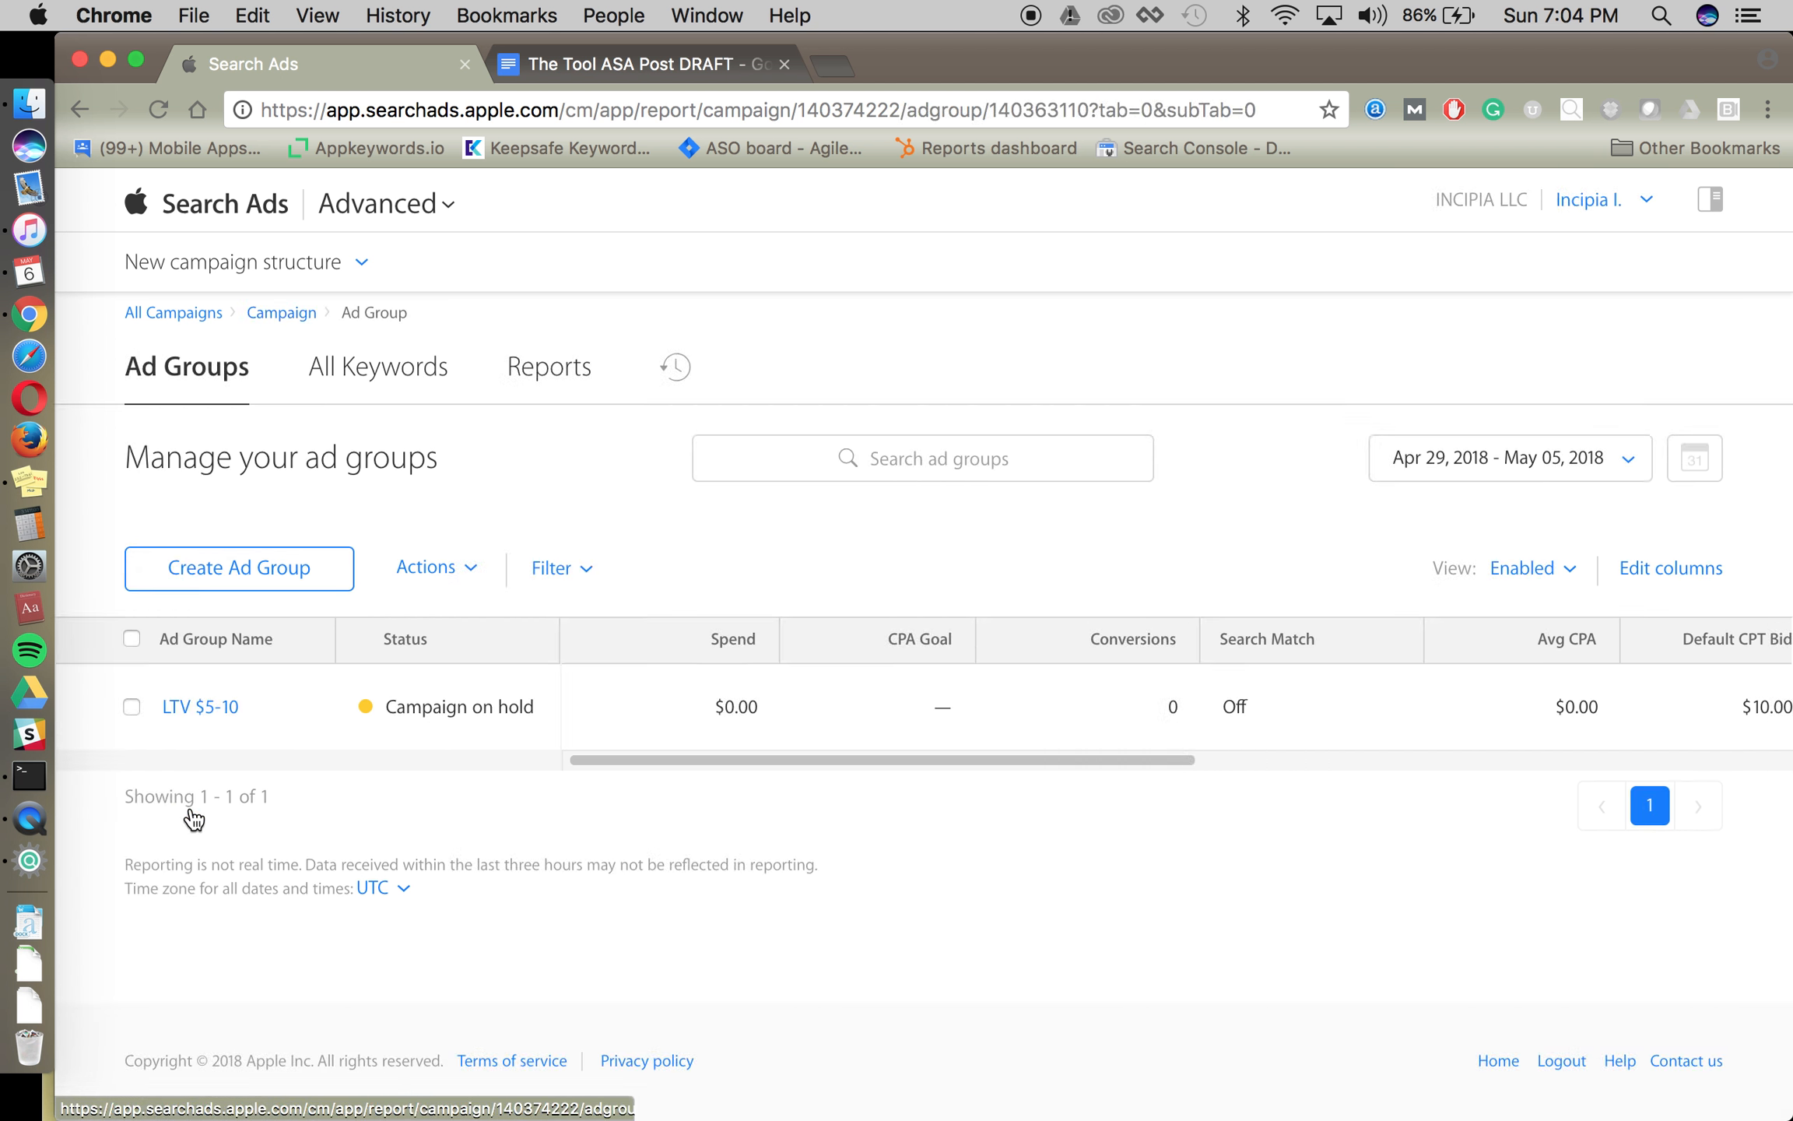
pyautogui.moveTo(336, 843); pyautogui.dragTo(427, 843)
pyautogui.scroll(-3, 436, 779)
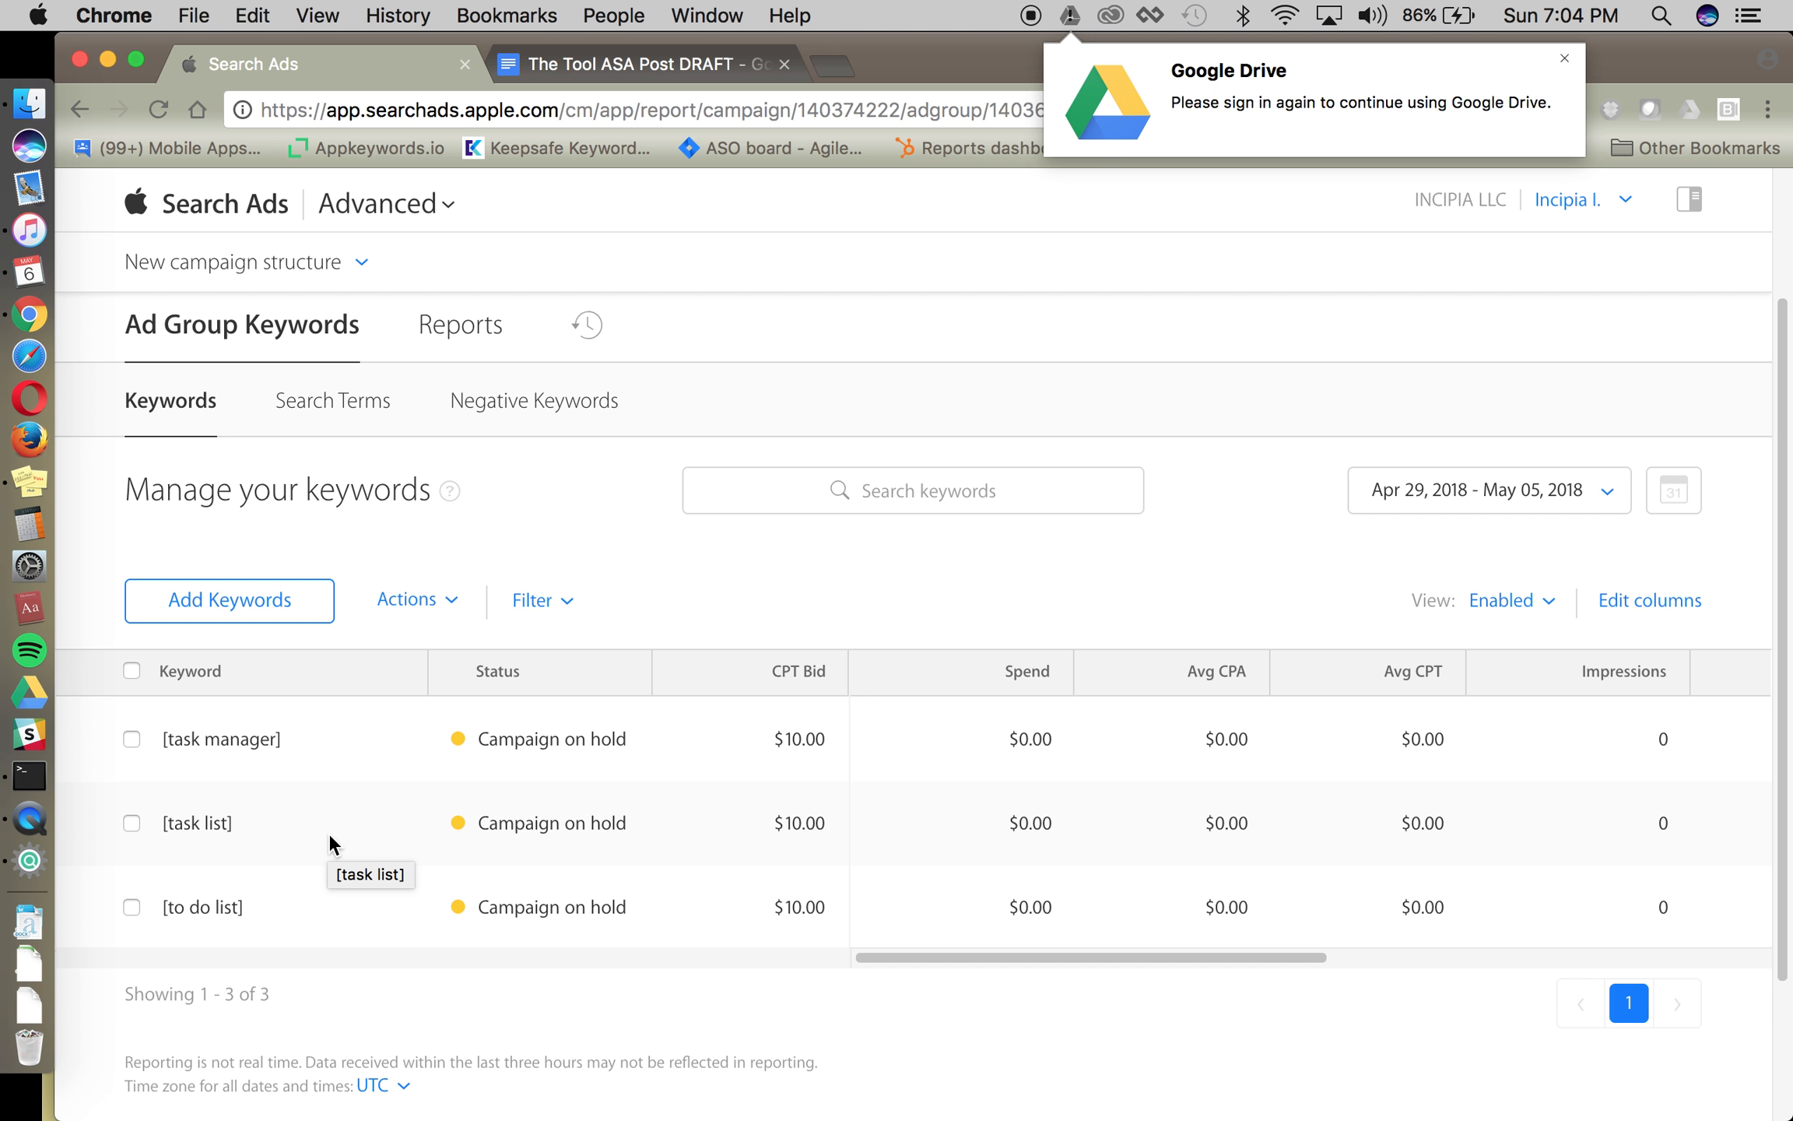
pyautogui.click(294, 831)
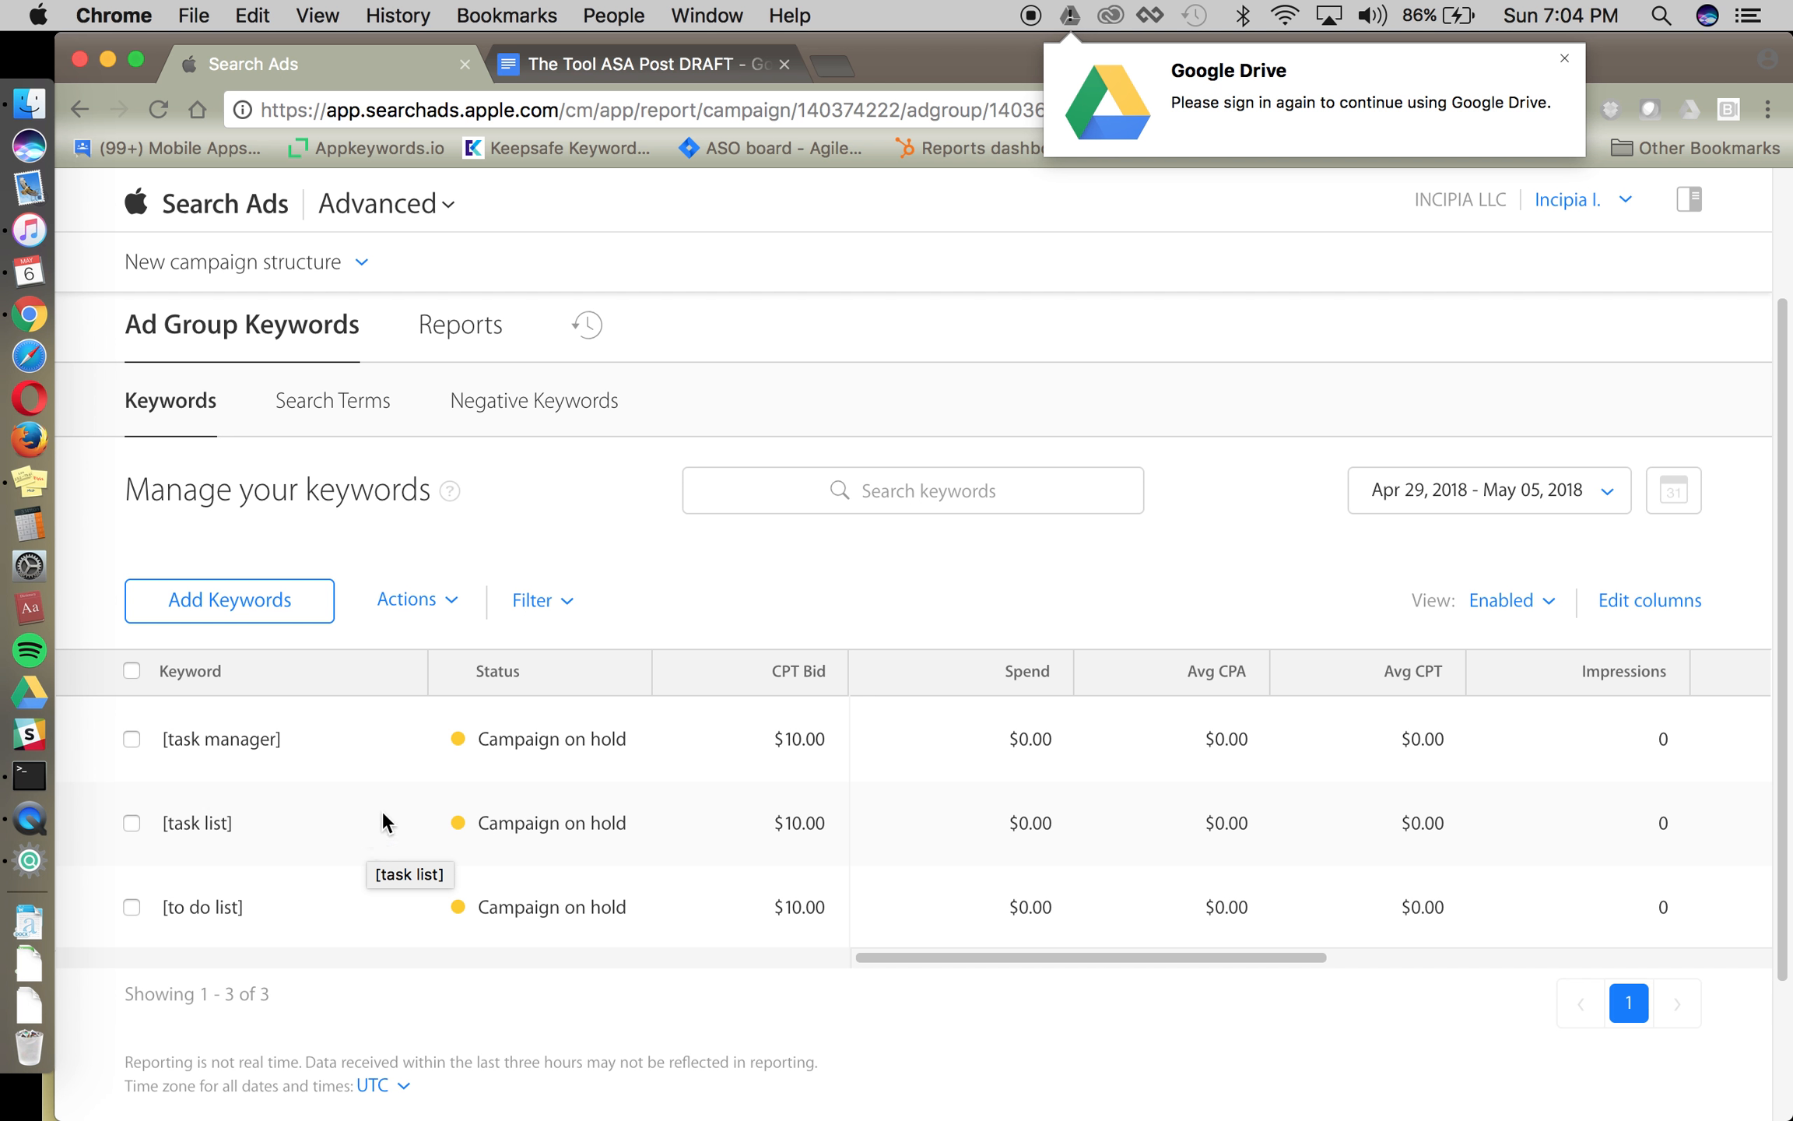
pyautogui.scroll(4, 551, 524)
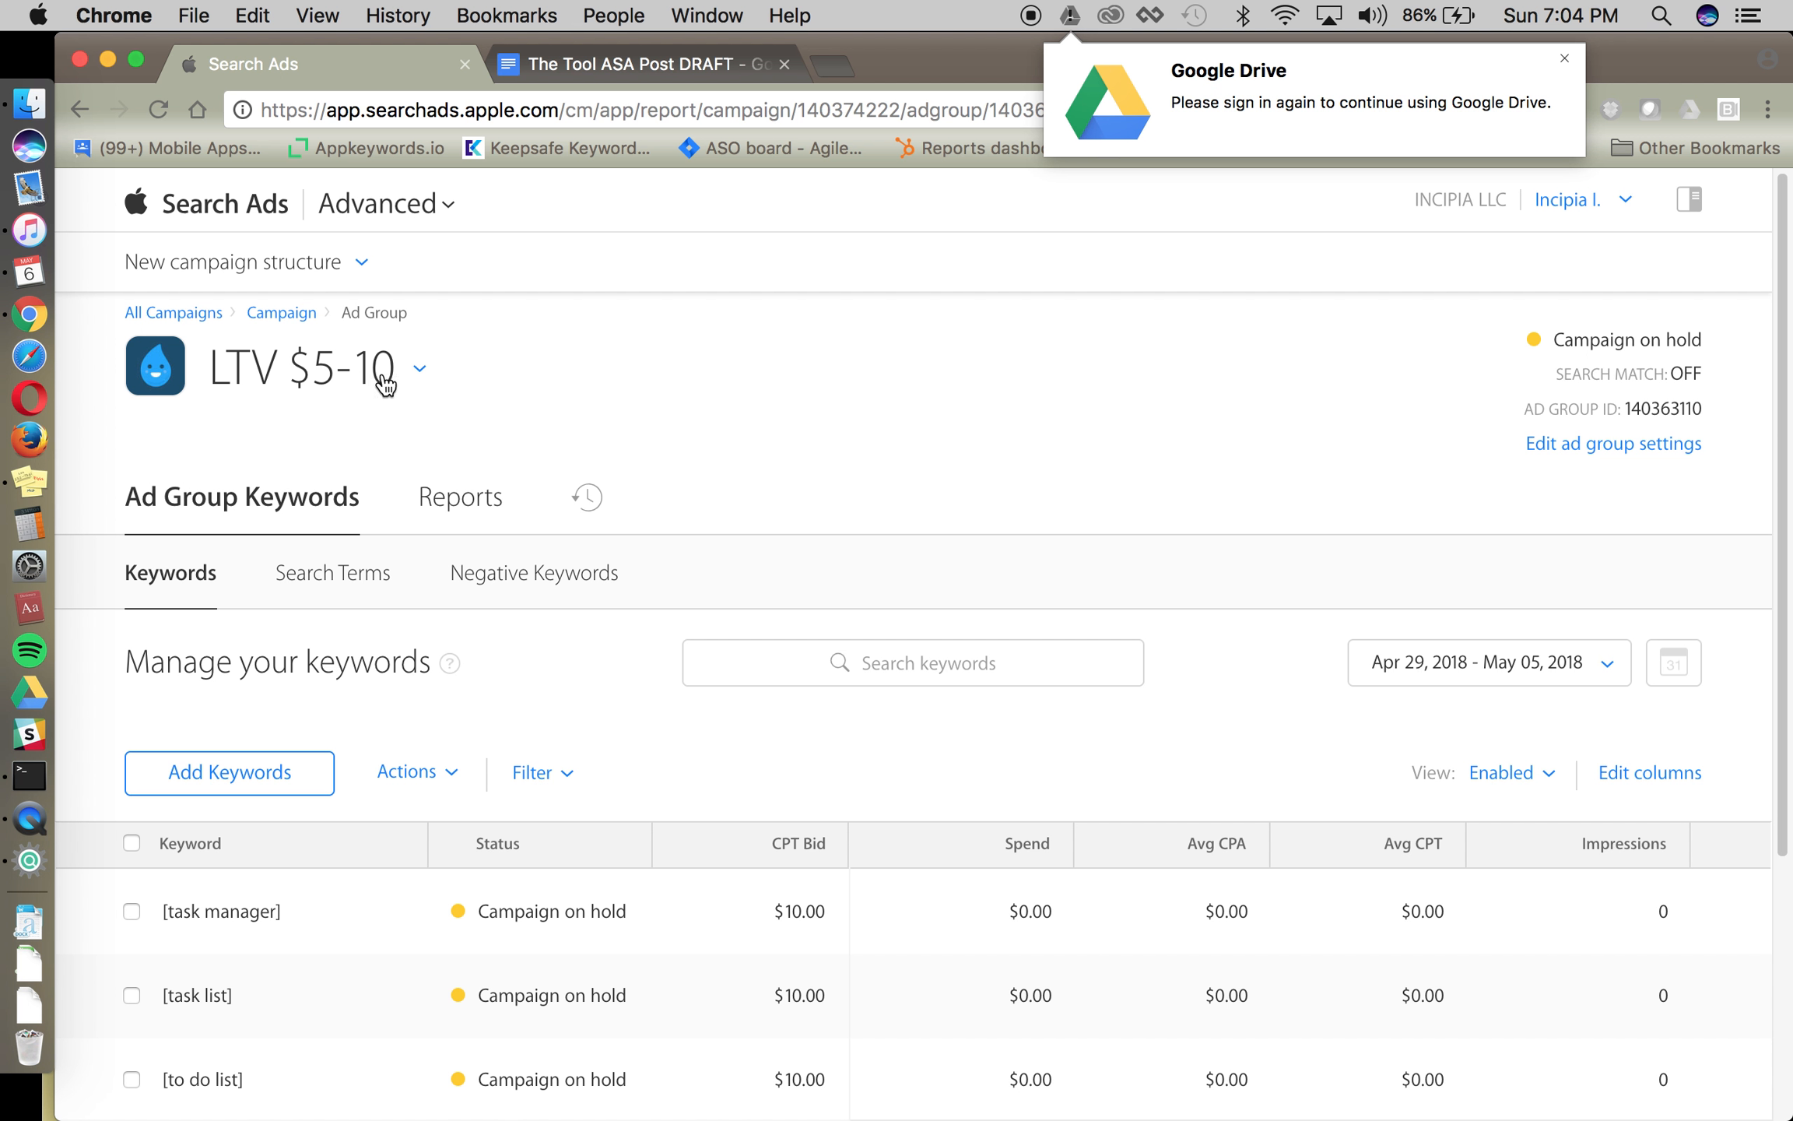
pyautogui.click(706, 458)
pyautogui.scroll(-3, 646, 811)
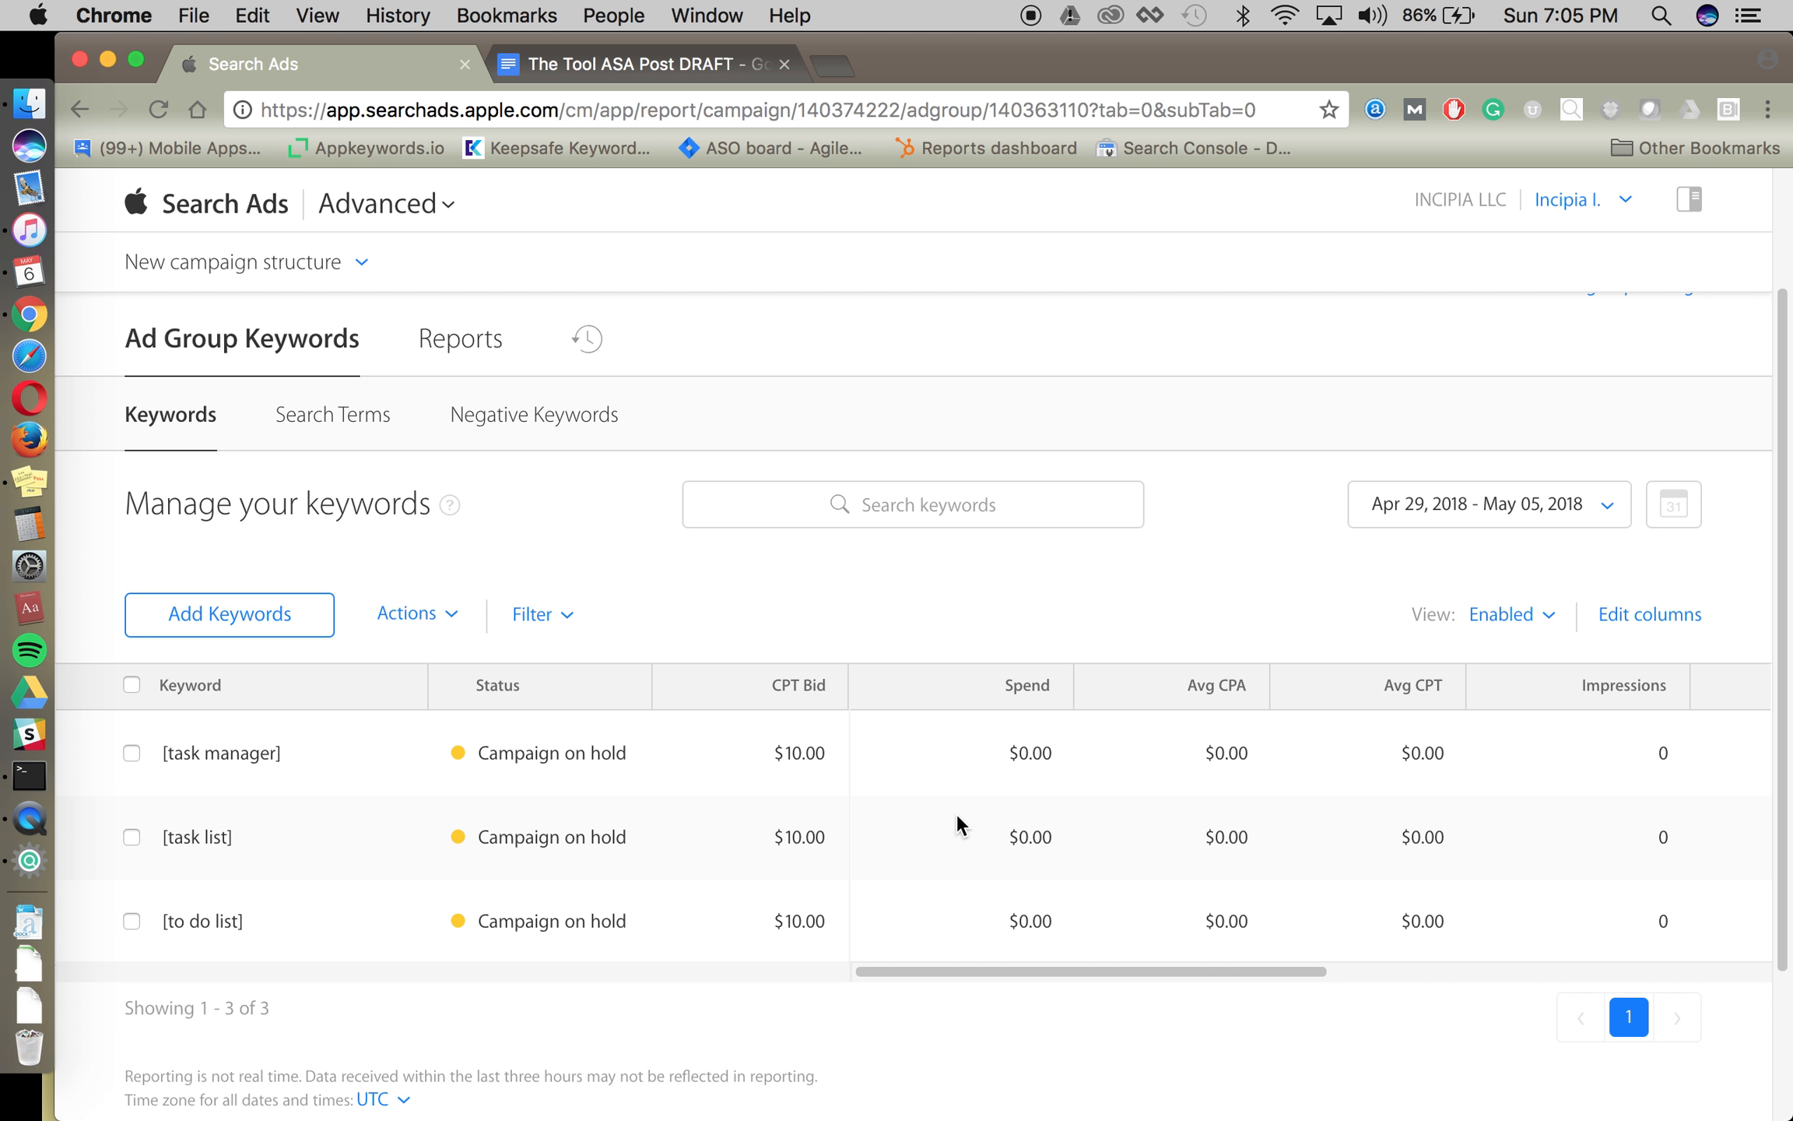
# - Leave the LTV $5-10 ad group and go back through the Tier 2 Keywords campaign to the list of all campaigns
pyautogui.scroll(3, 772, 590)
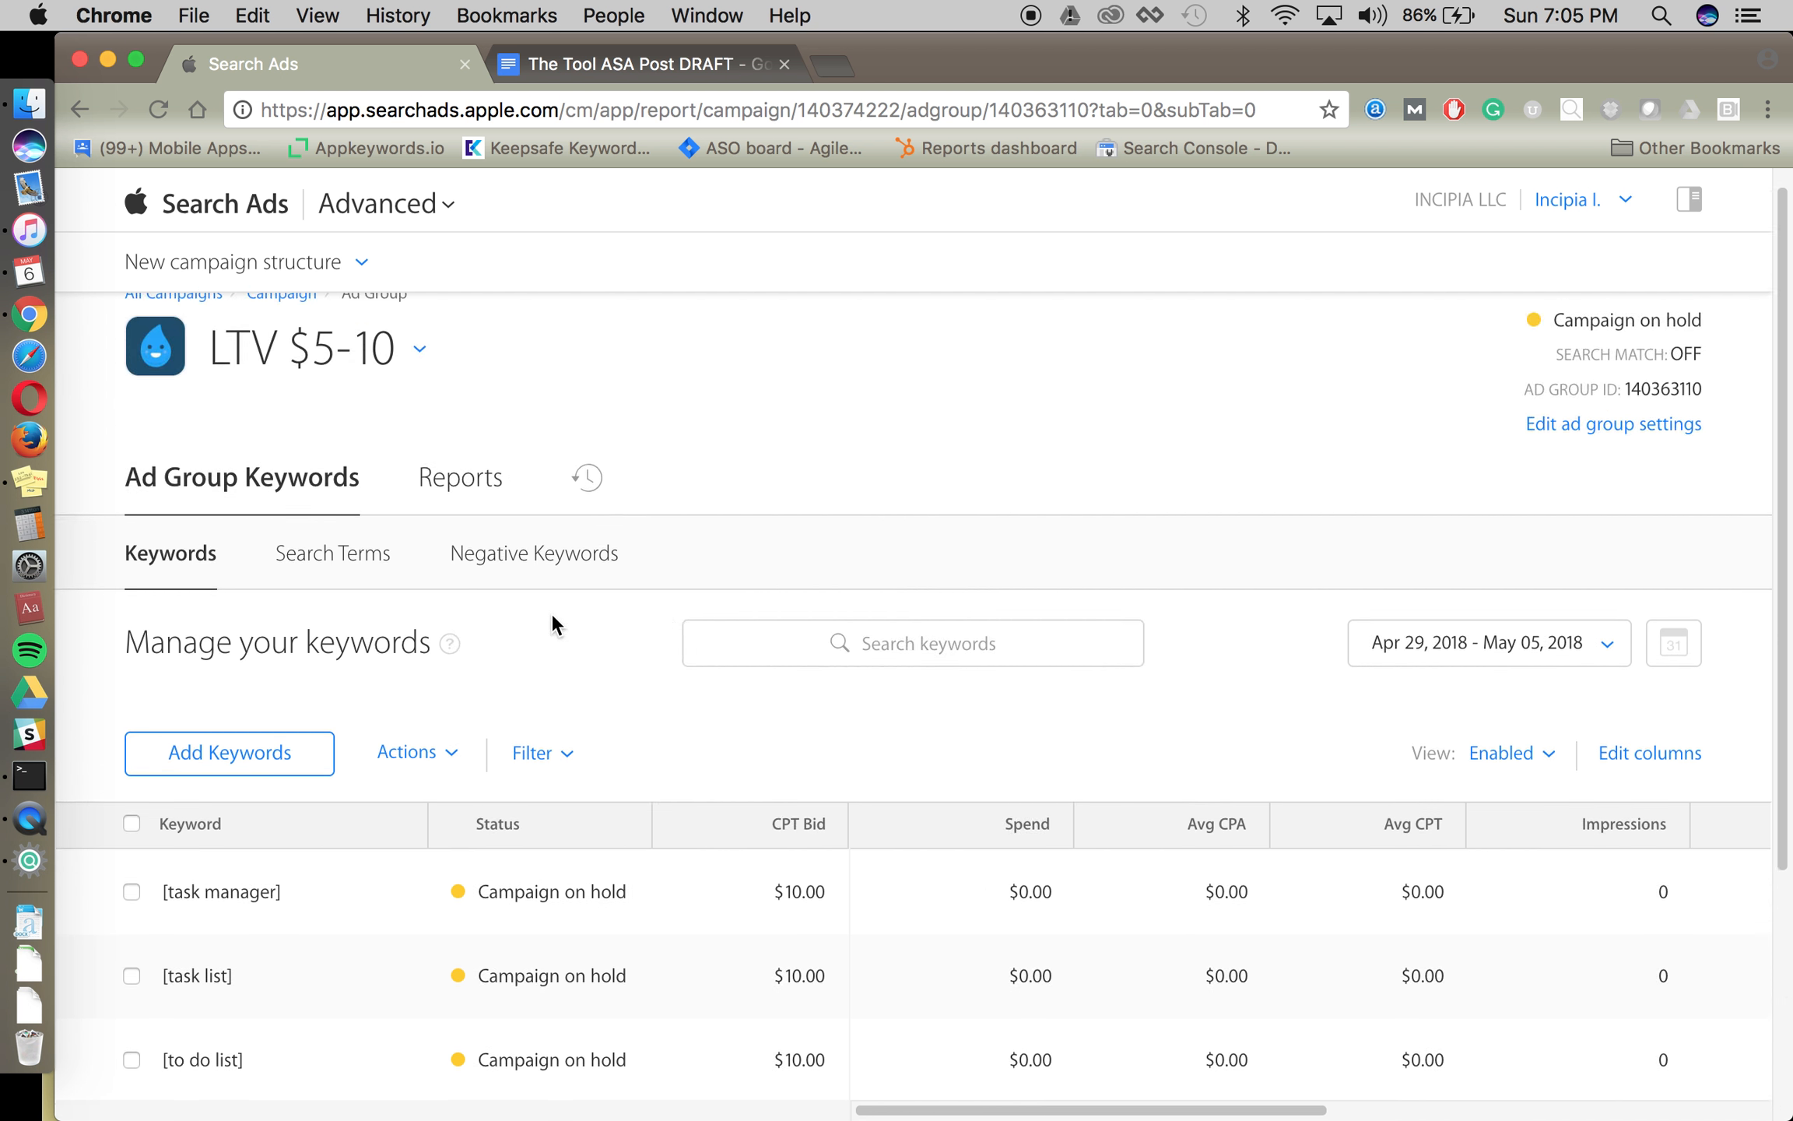
pyautogui.scroll(1, 475, 536)
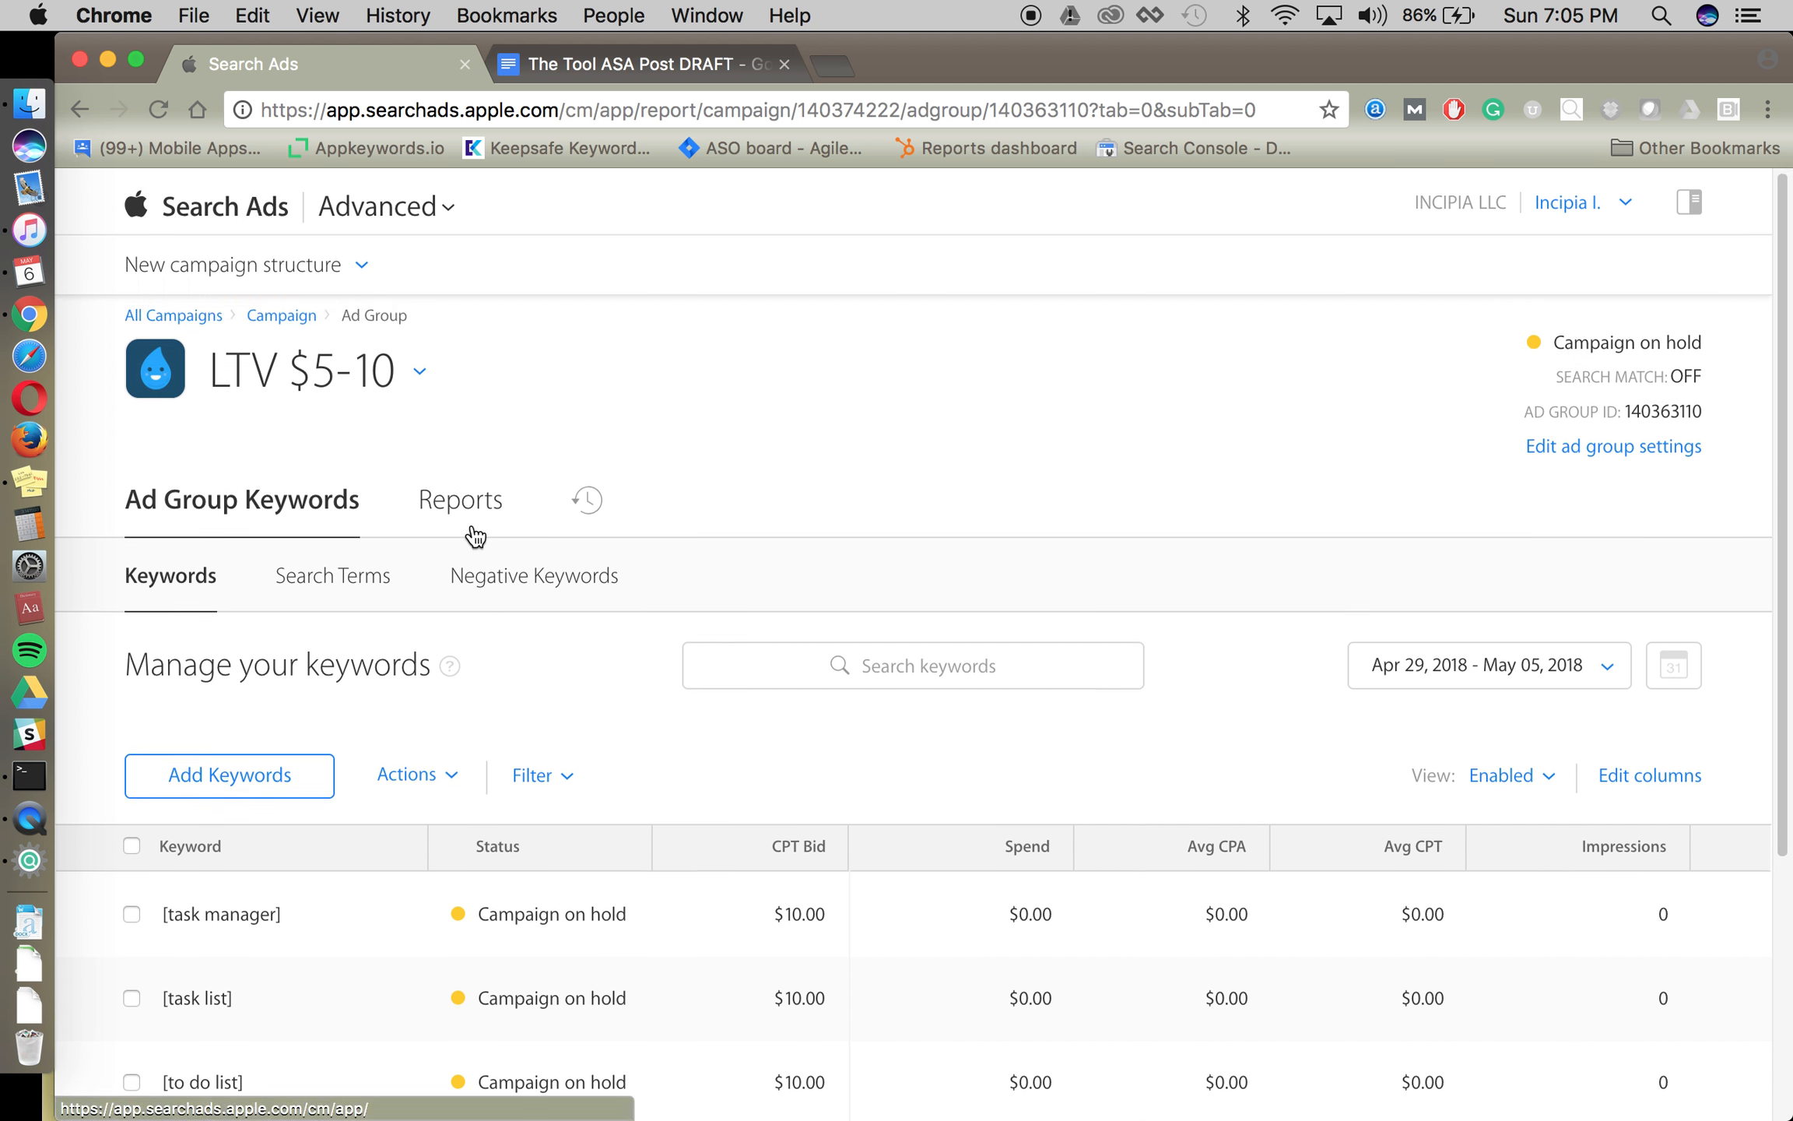
pyautogui.click(282, 314)
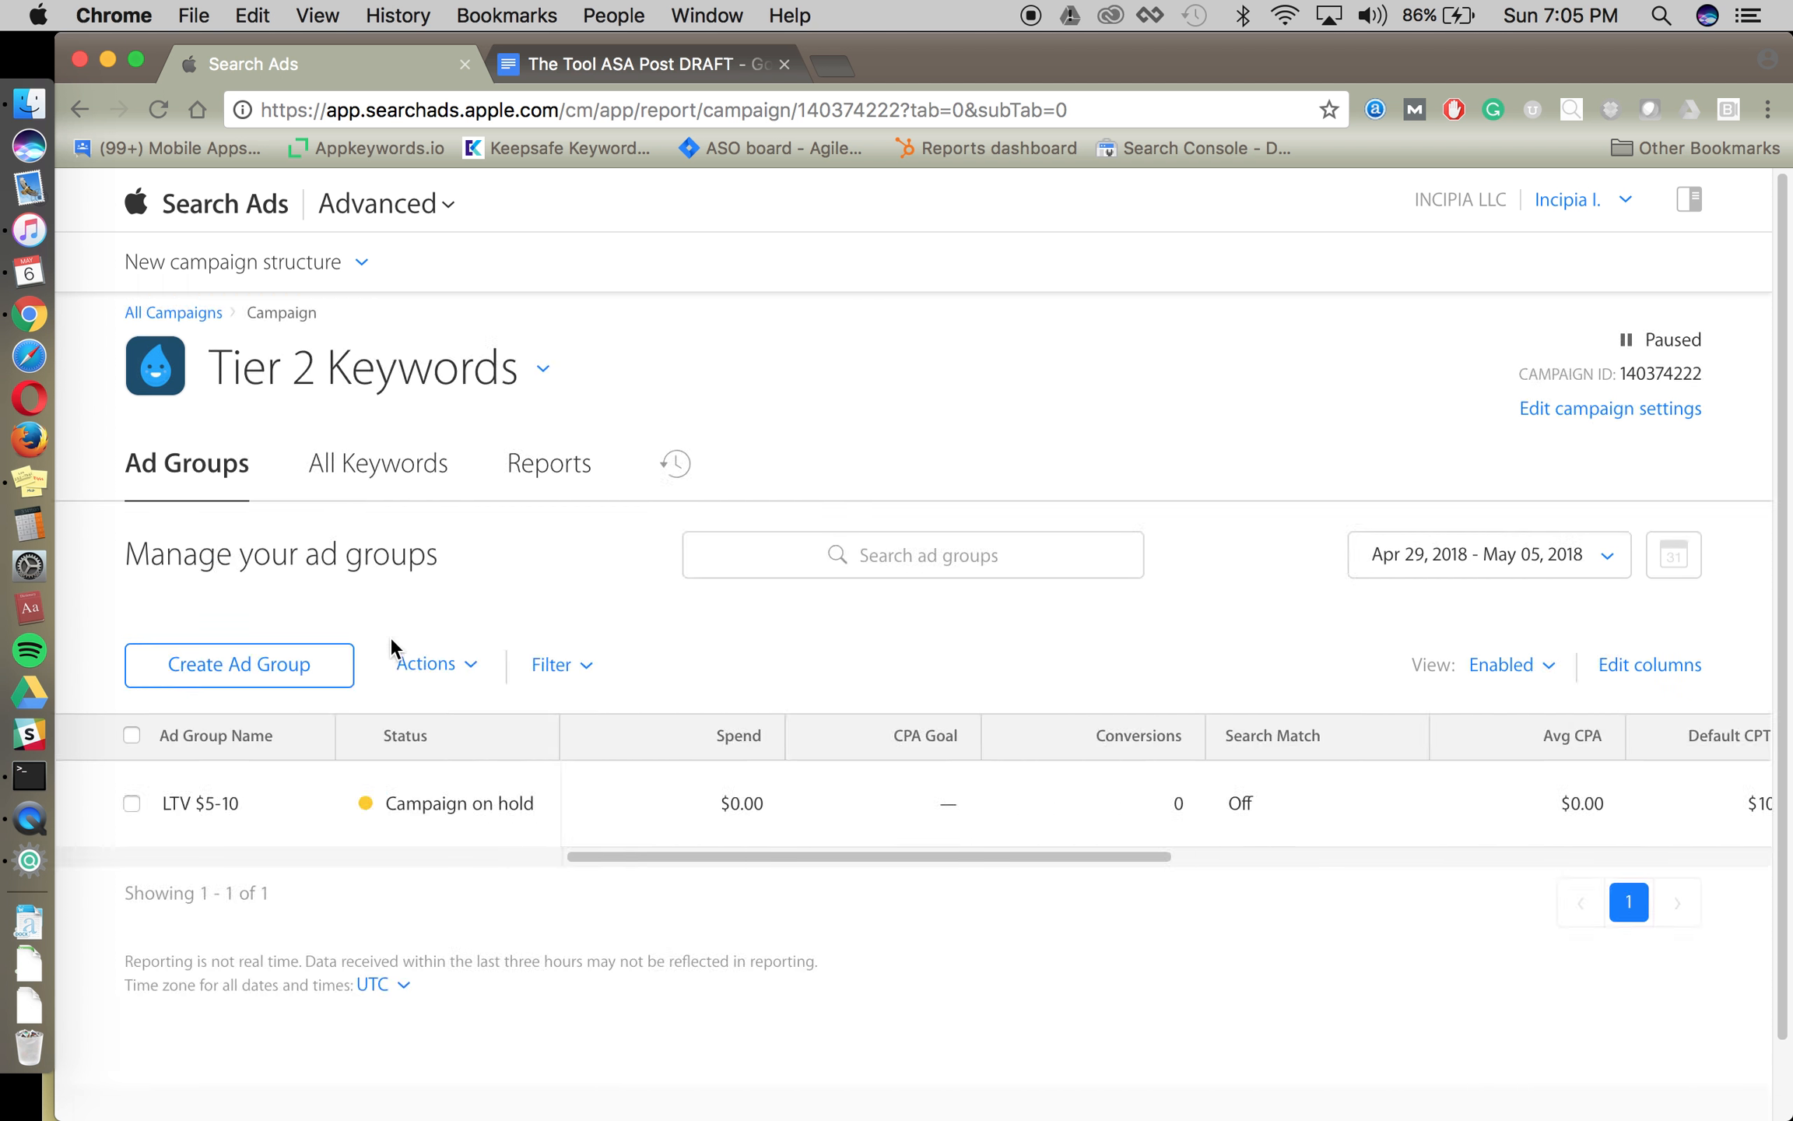
pyautogui.click(199, 313)
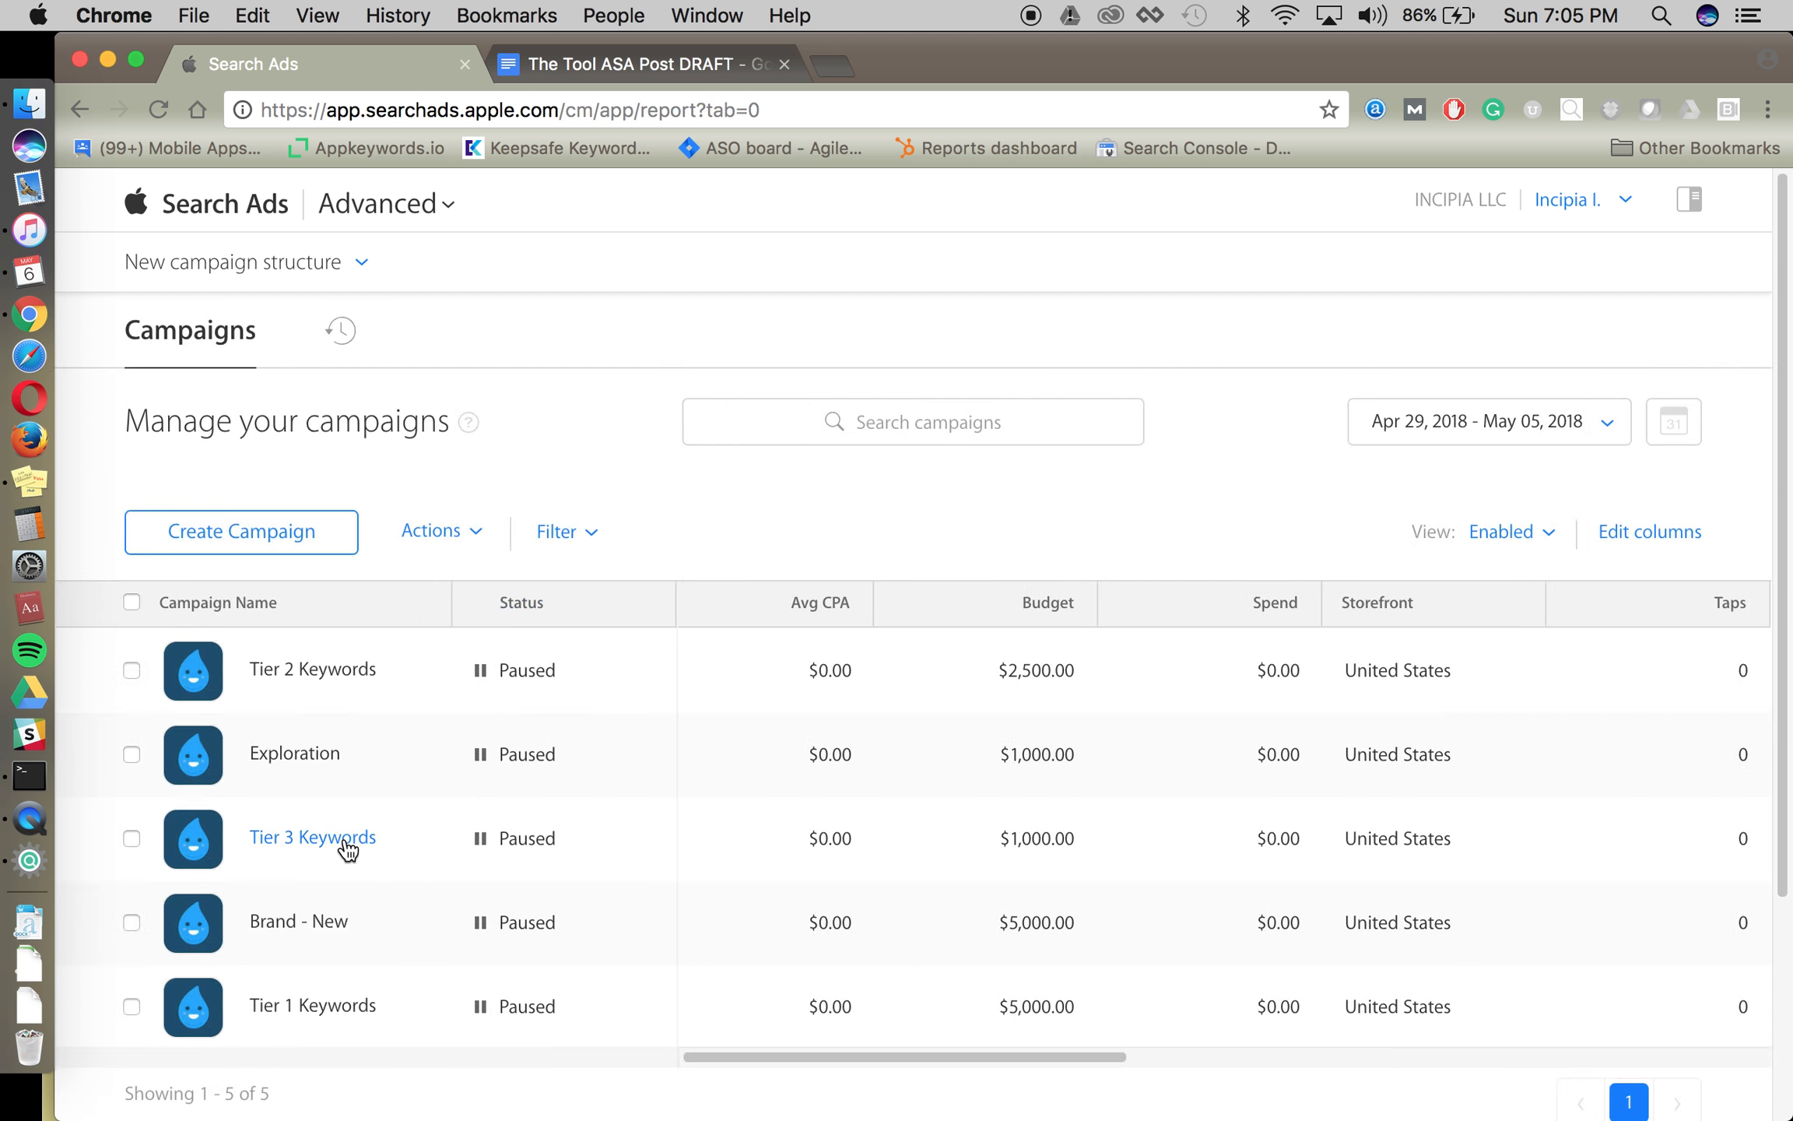
# - Check the Search Match setting and Default CPT Bid of the Tier 3 Keywords campaign's ad group, and return to all campaigns
pyautogui.click(339, 839)
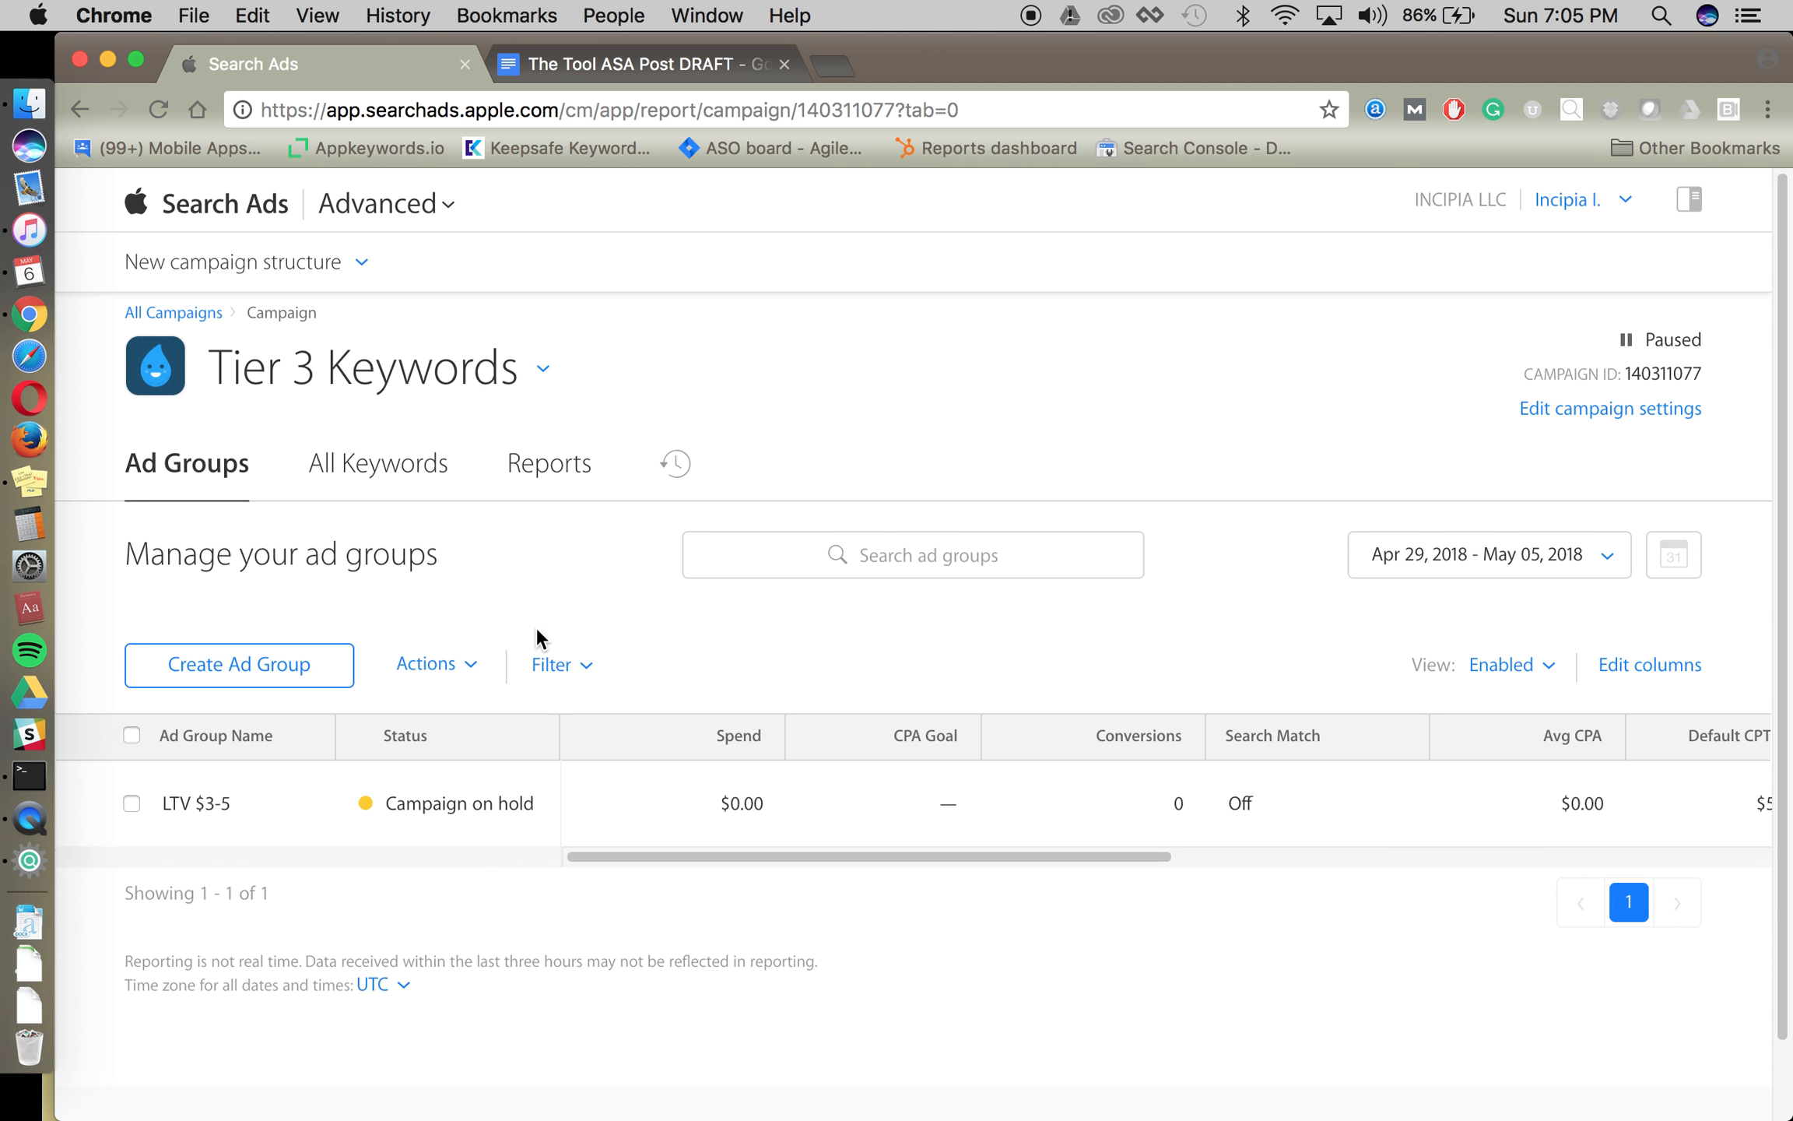
pyautogui.hscroll(2, 931, 809)
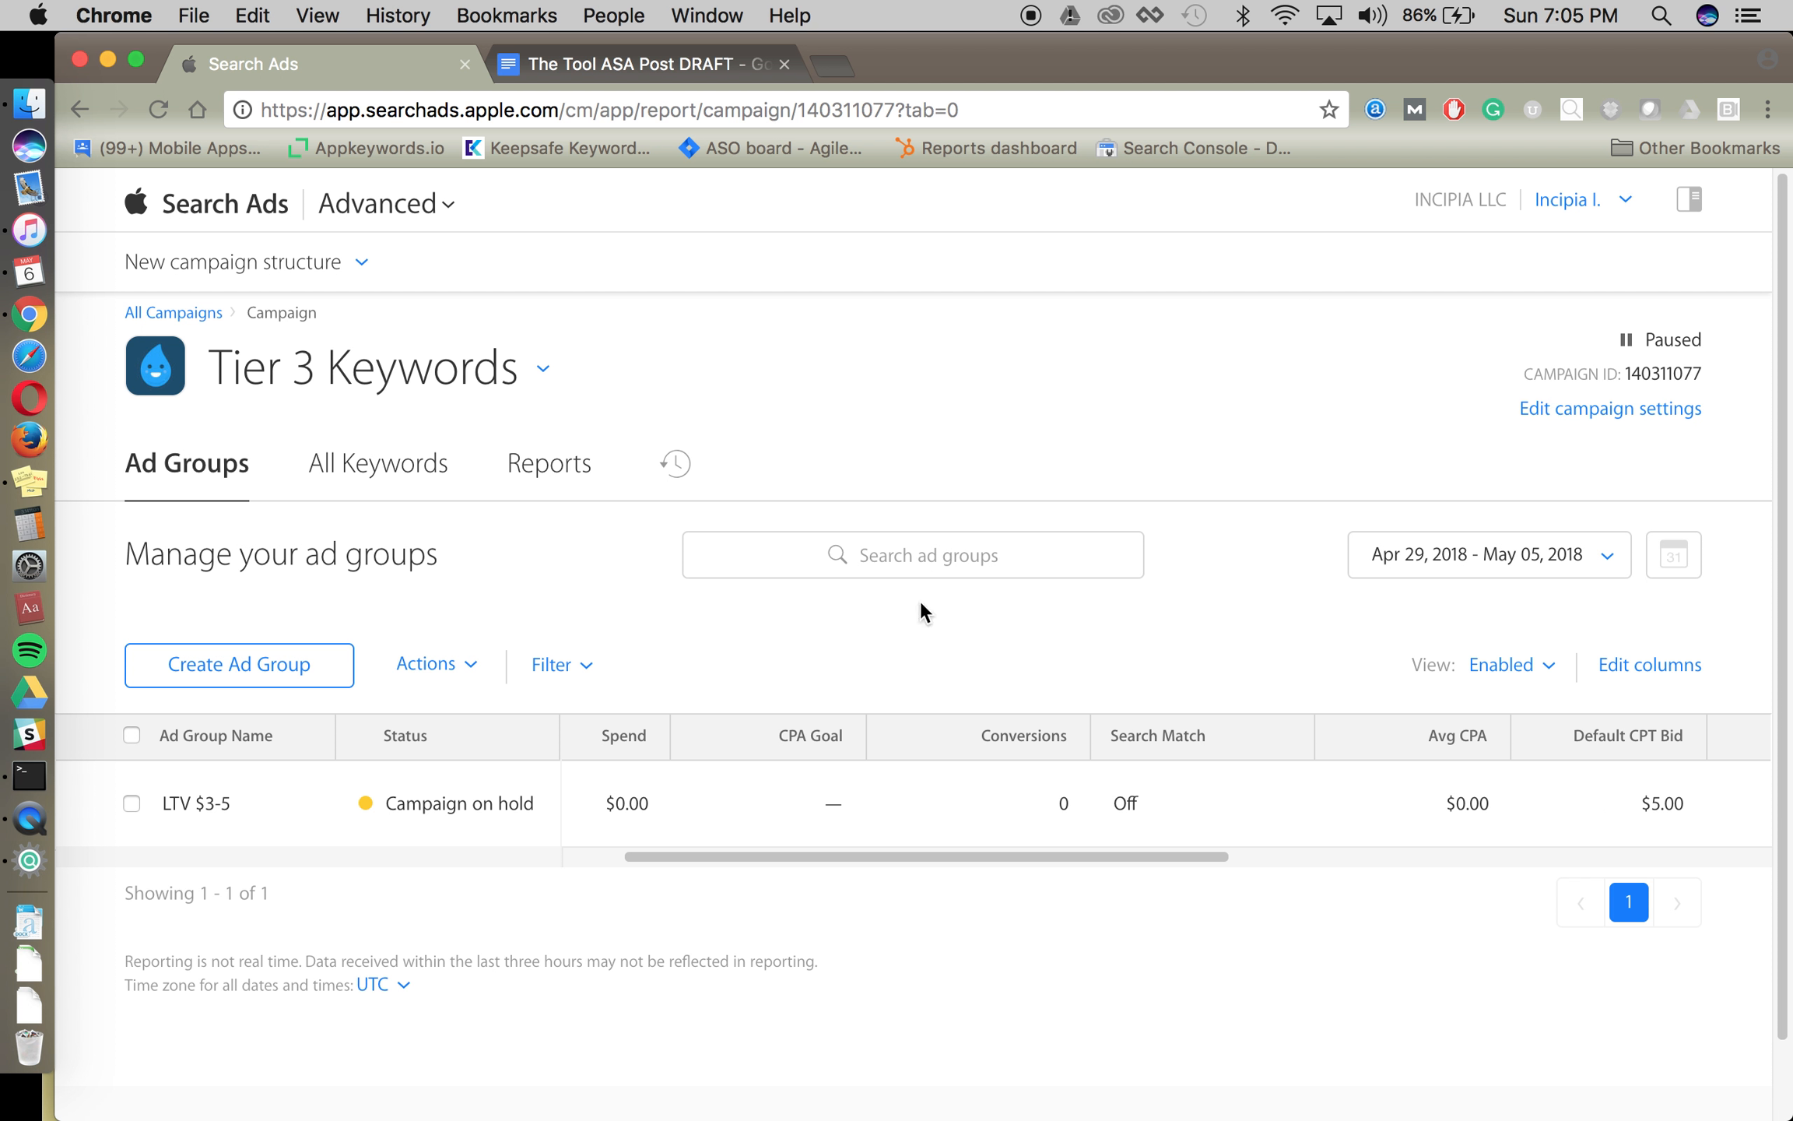
pyautogui.hscroll(3, 1313, 814)
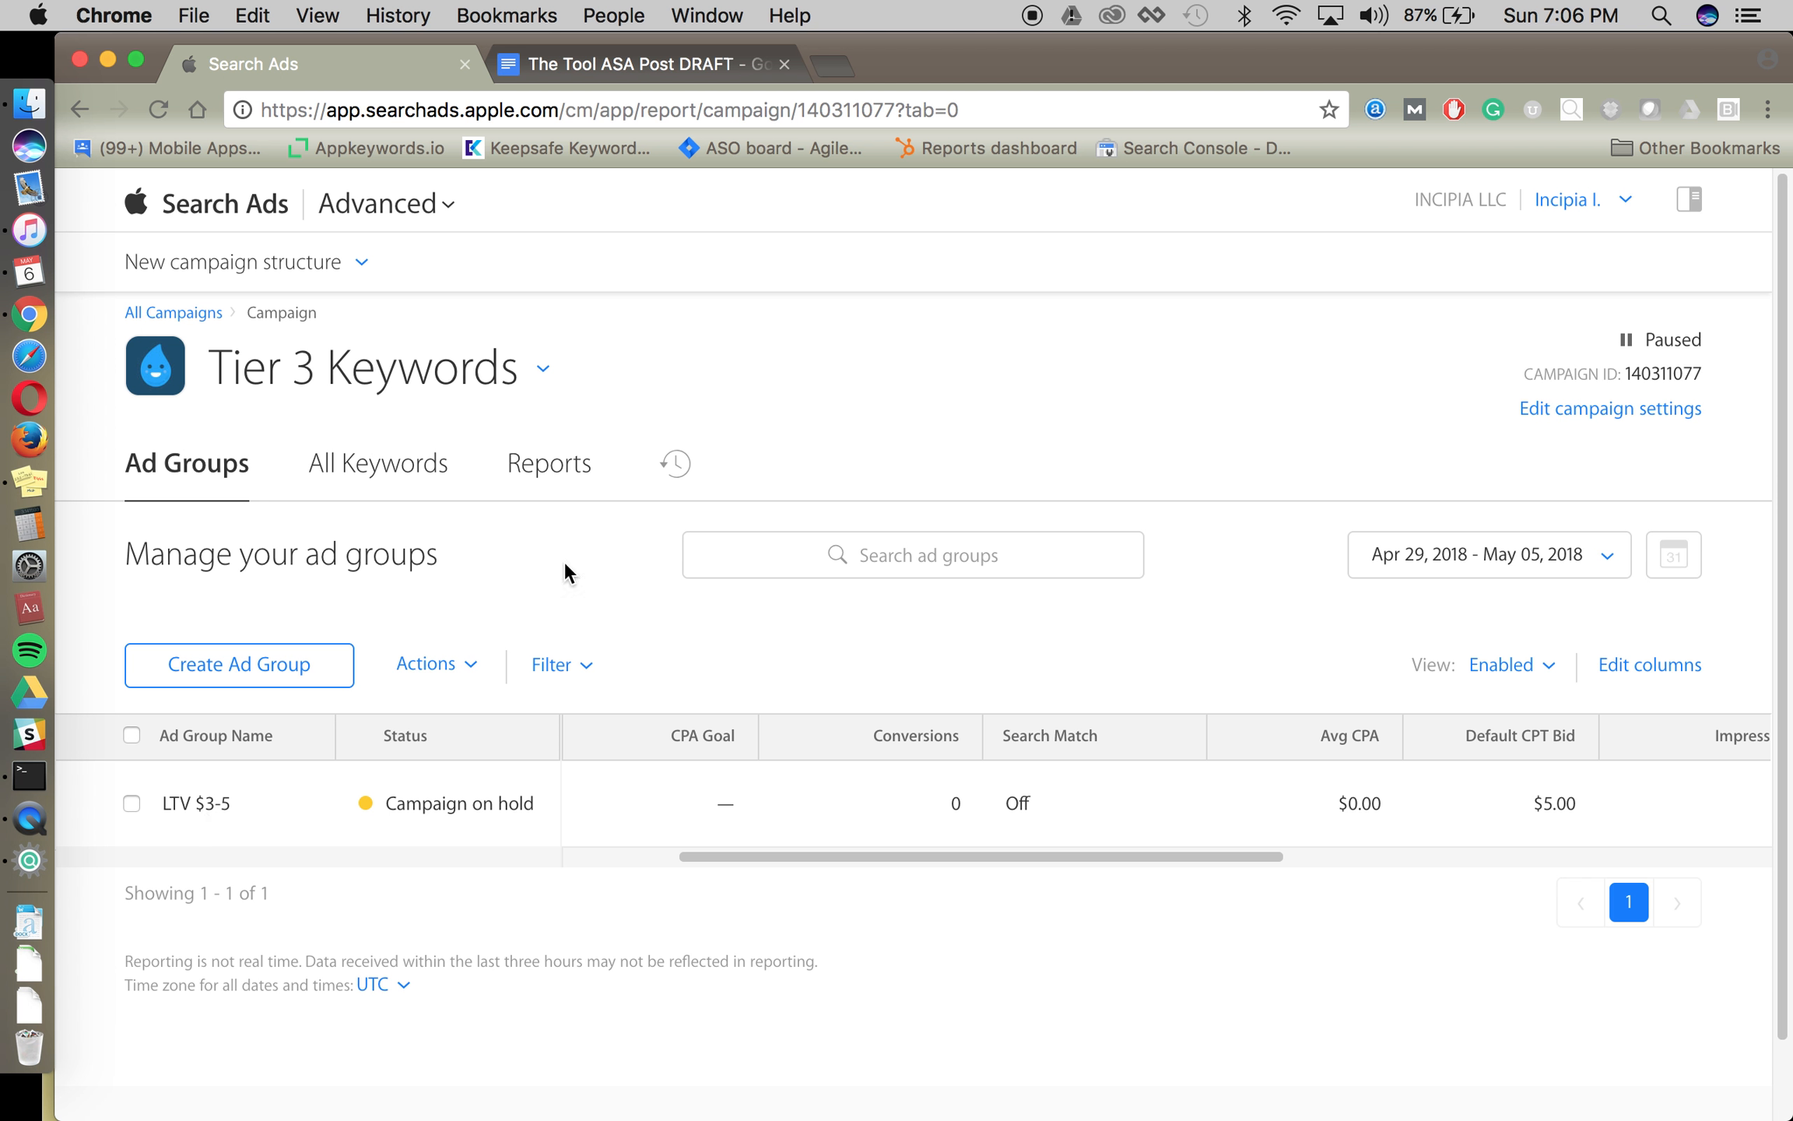
pyautogui.click(190, 312)
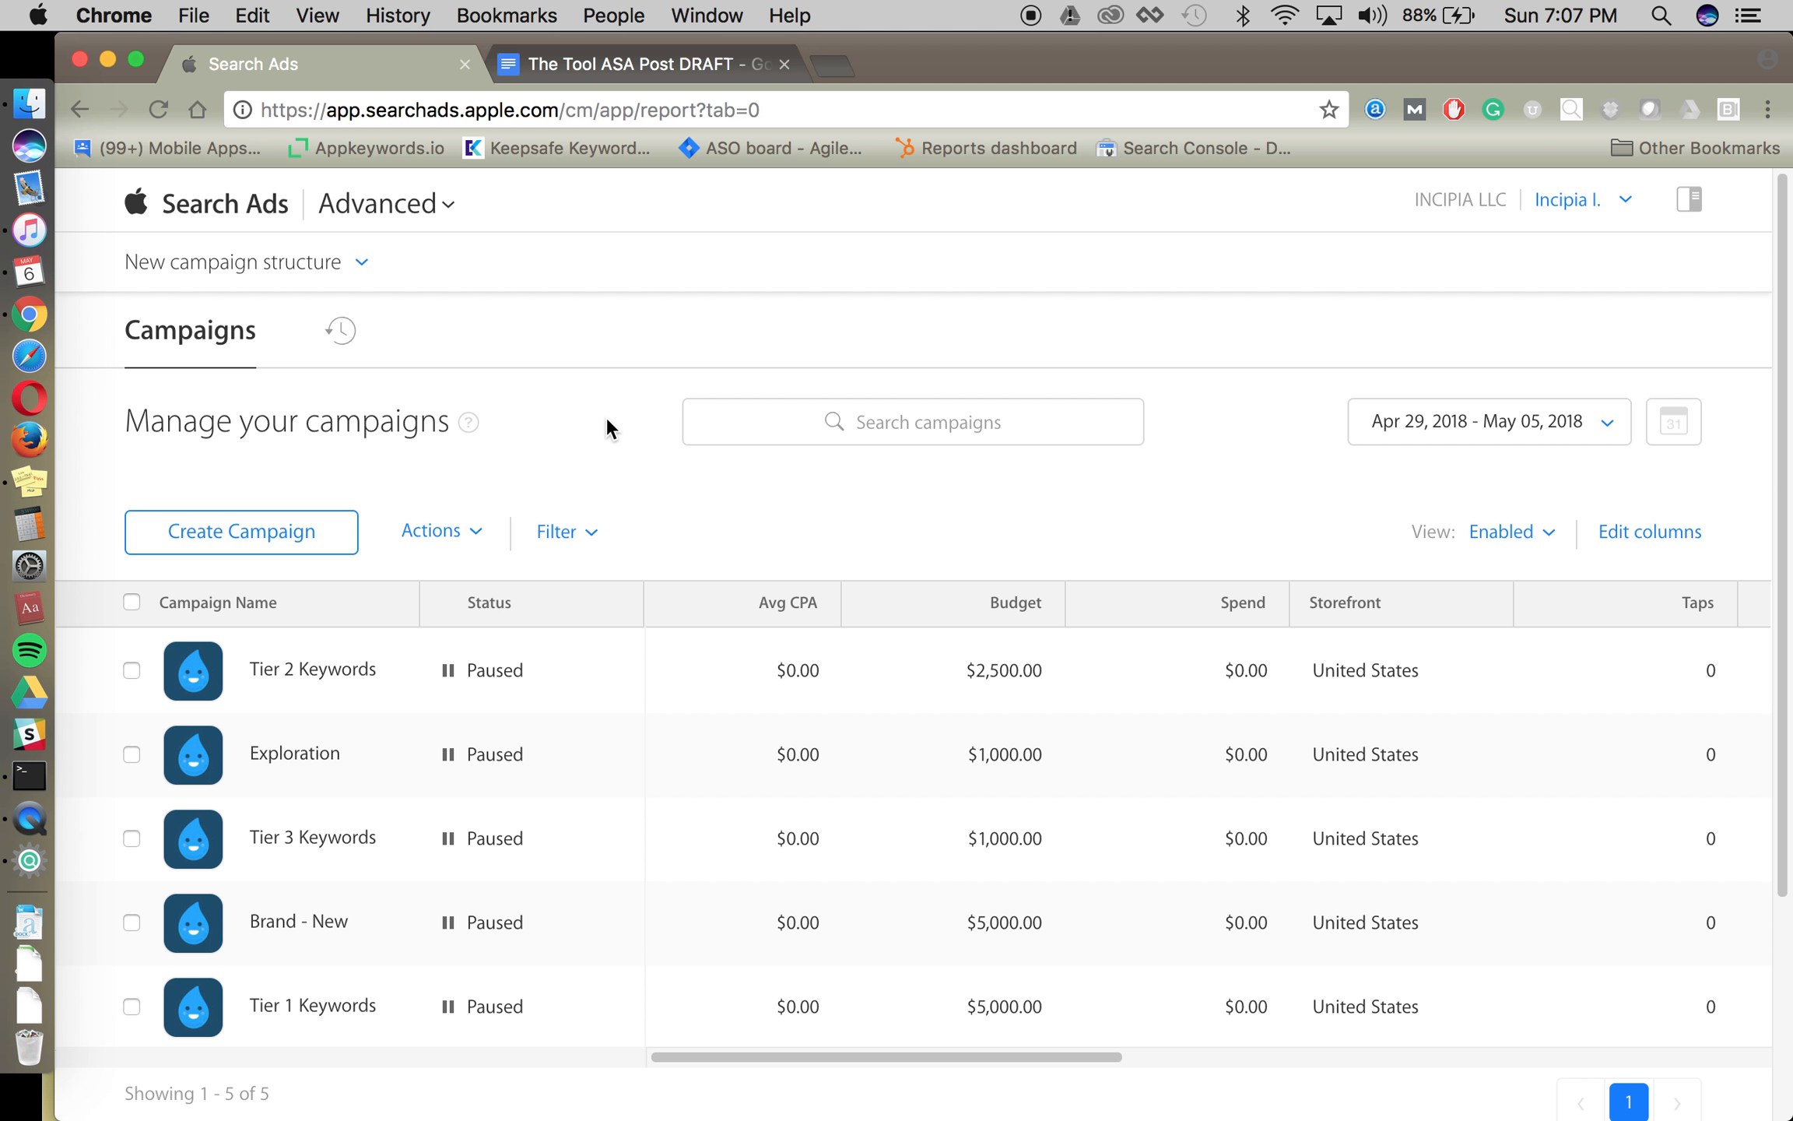
pyautogui.click(695, 481)
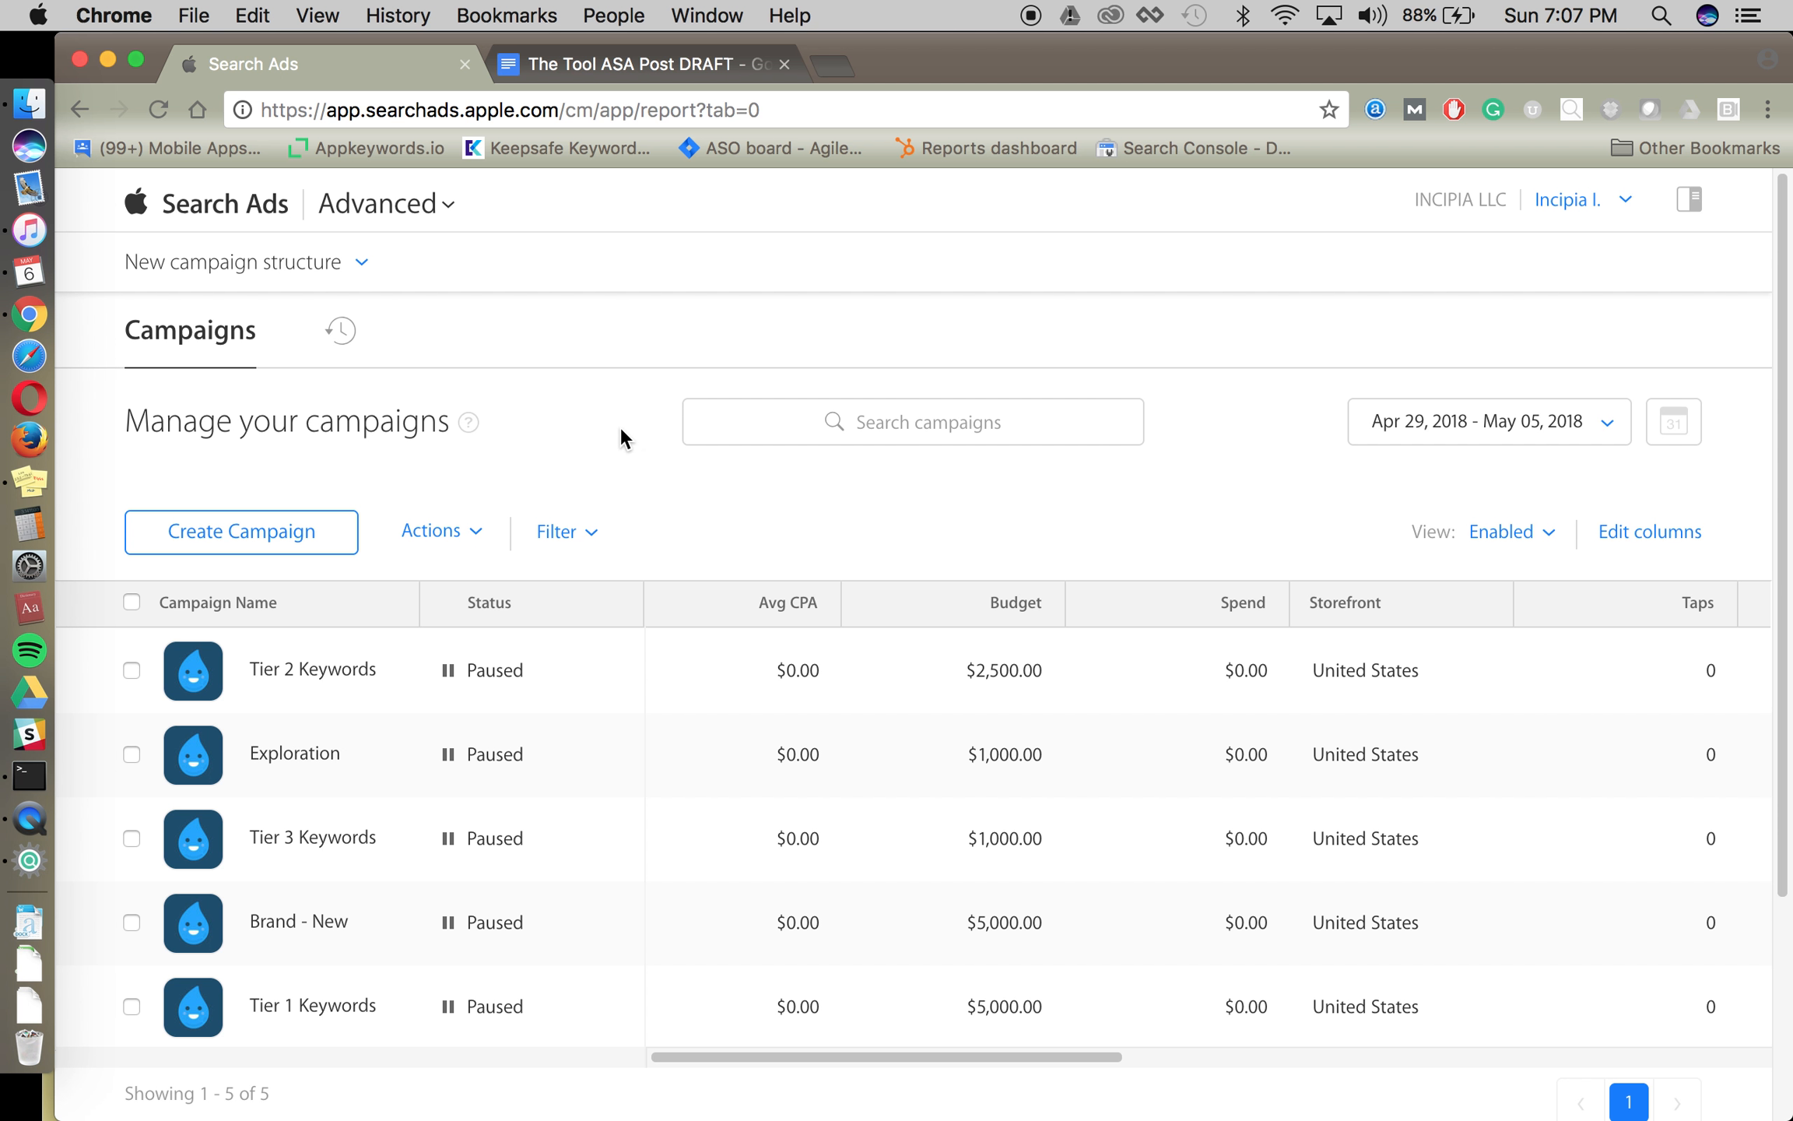